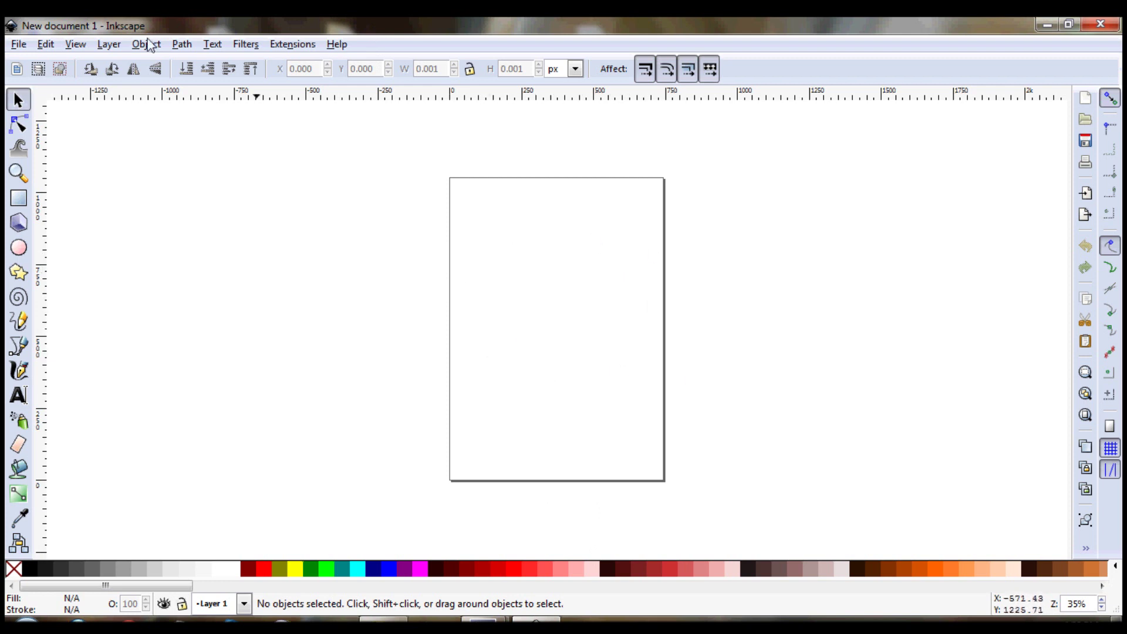
- Set the page size to 600 × 400 px in Document Properties and zoom the canvas to 100%
left_click(19, 45)
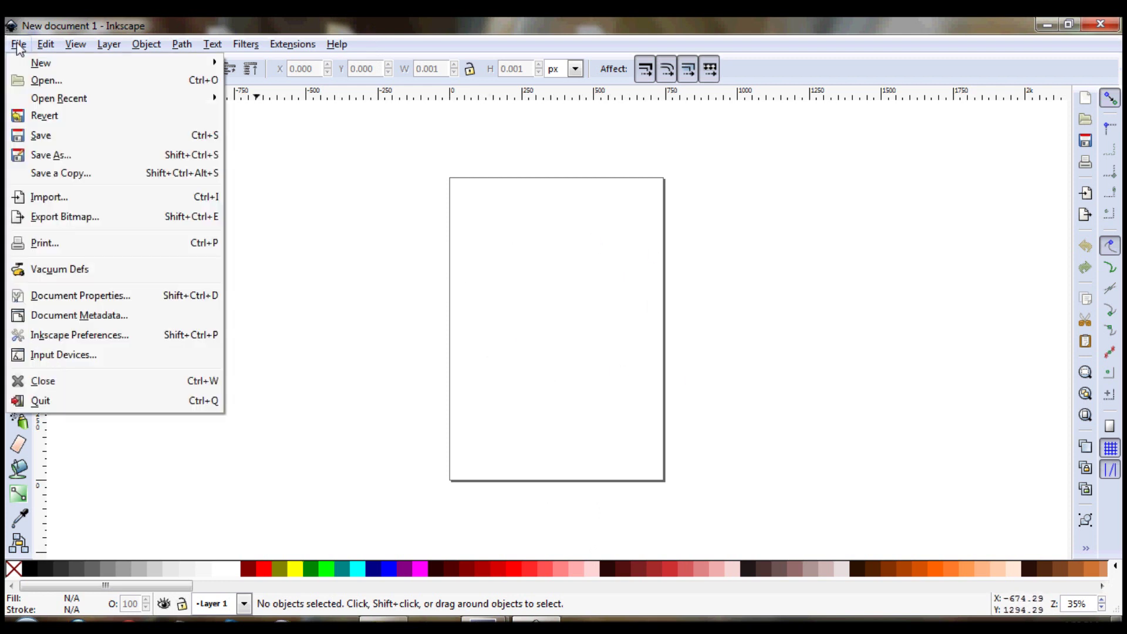
left_click(123, 297)
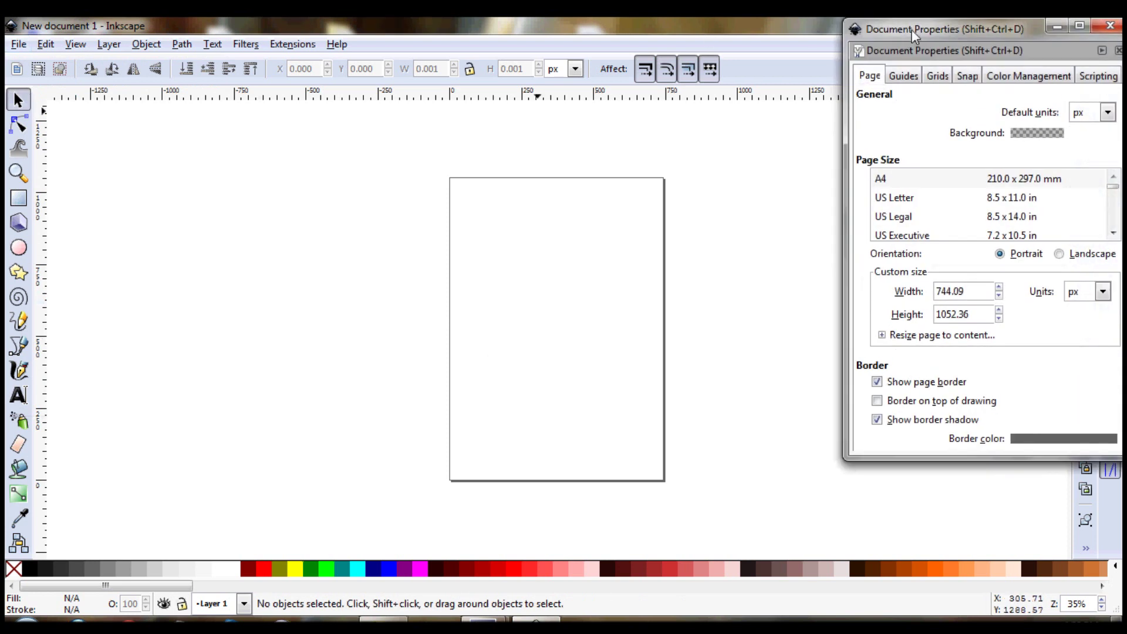
left_click_drag(912, 29, 559, 83)
left_click_drag(613, 346, 511, 351)
type("600")
left_click_drag(633, 370, 507, 373)
type("400")
left_click(628, 346)
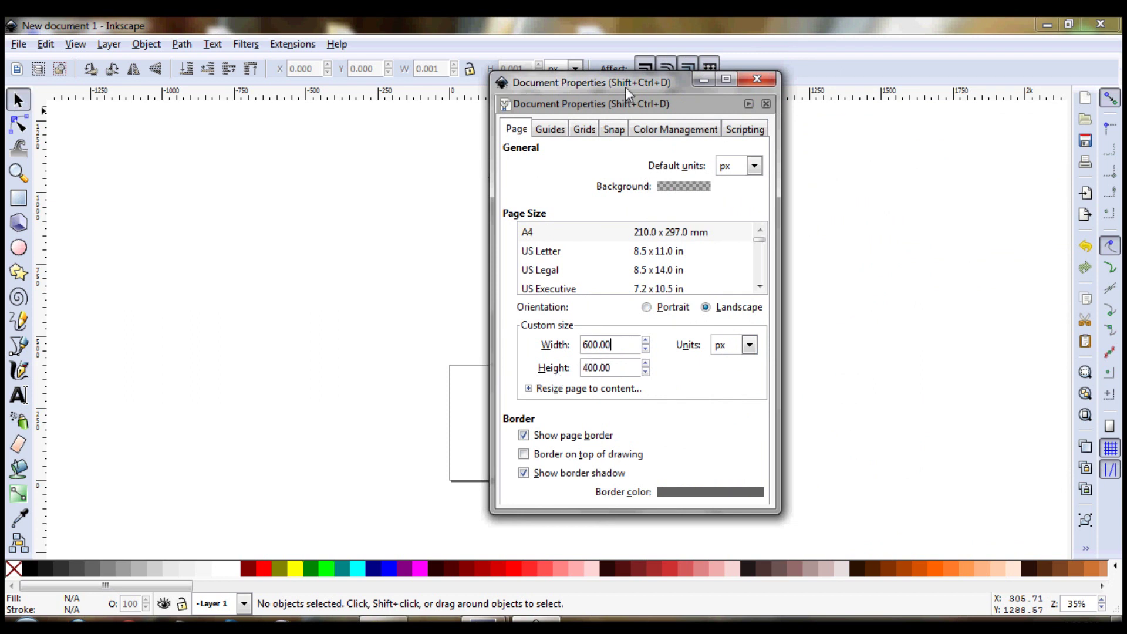
left_click_drag(625, 87, 887, 117)
left_click(896, 110)
type("100")
key("Return")
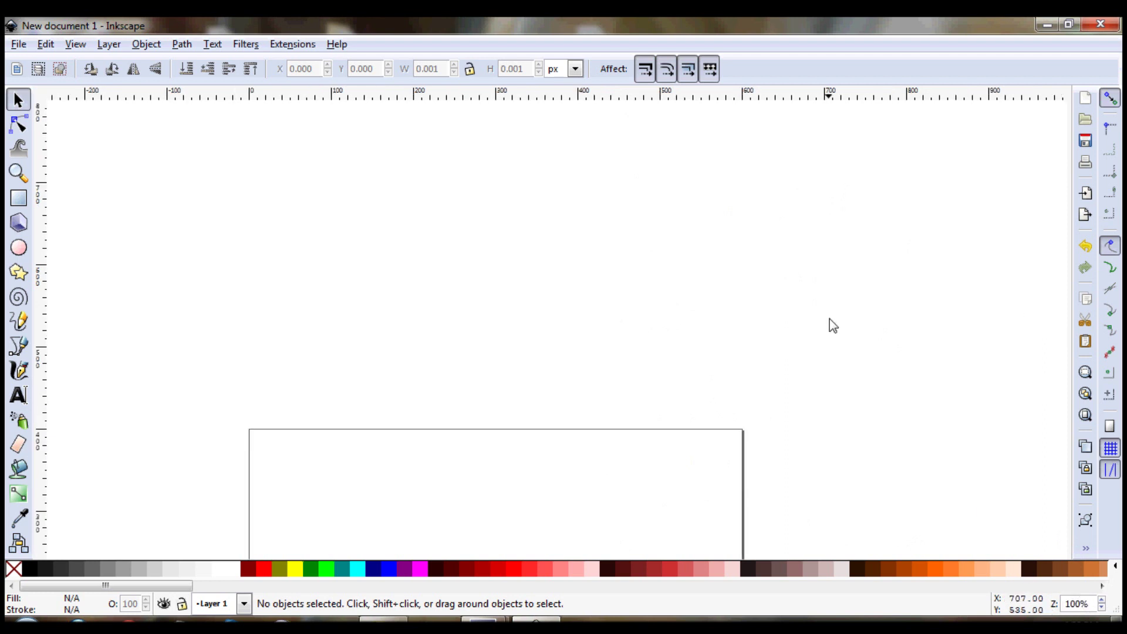
- Type the word RIOT on the page with the Text tool
scroll(822, 377, "down", 7)
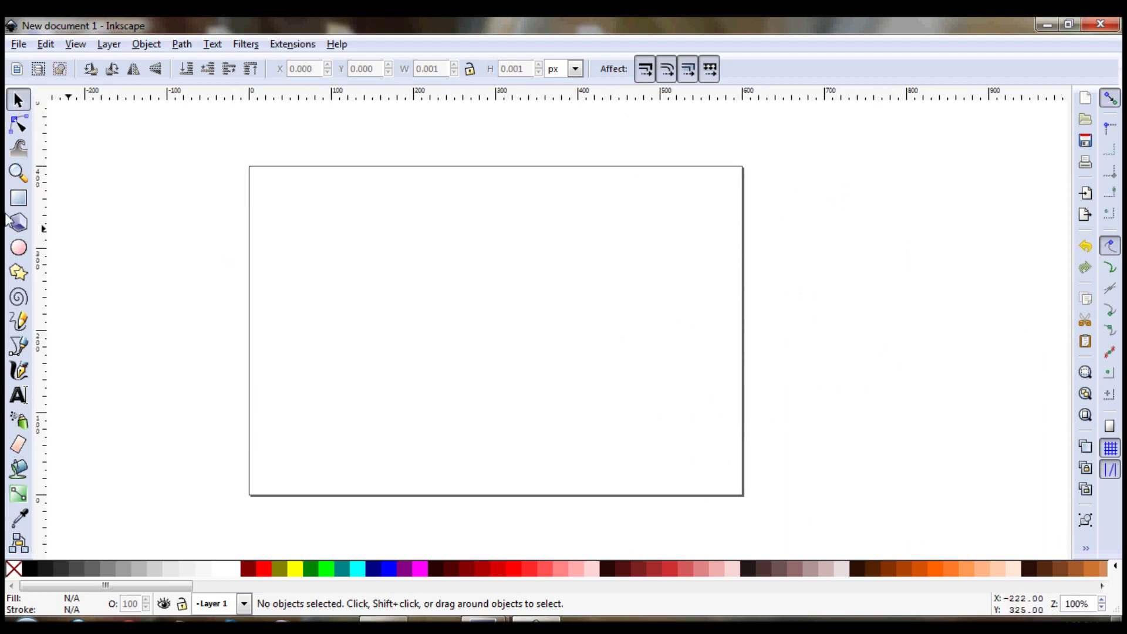
left_click(18, 395)
left_click(323, 272)
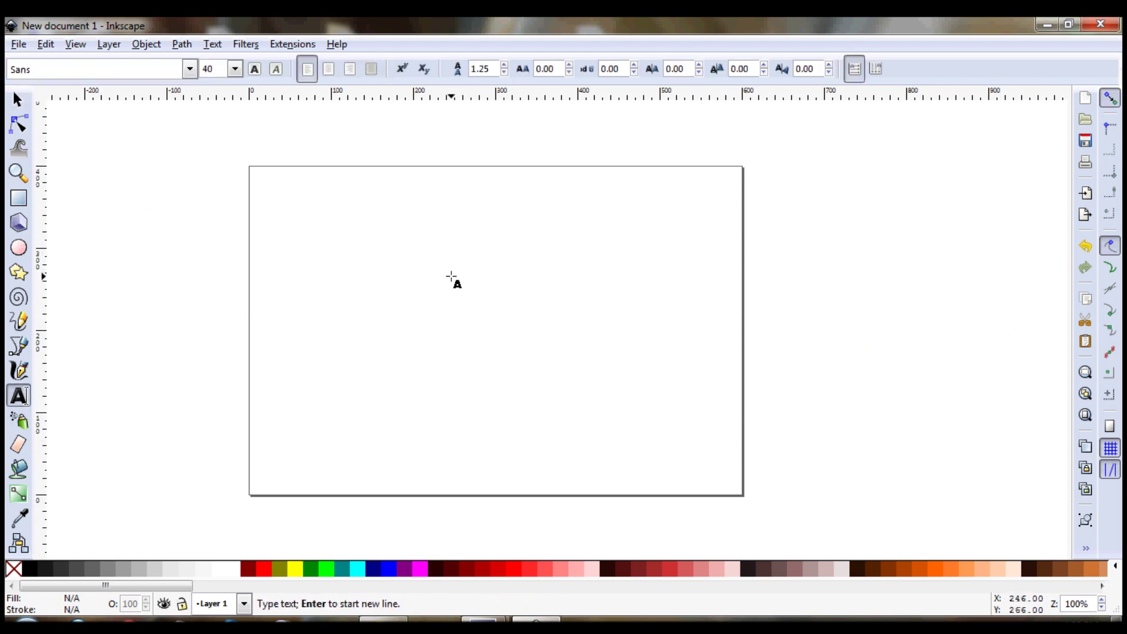
type("RIOT")
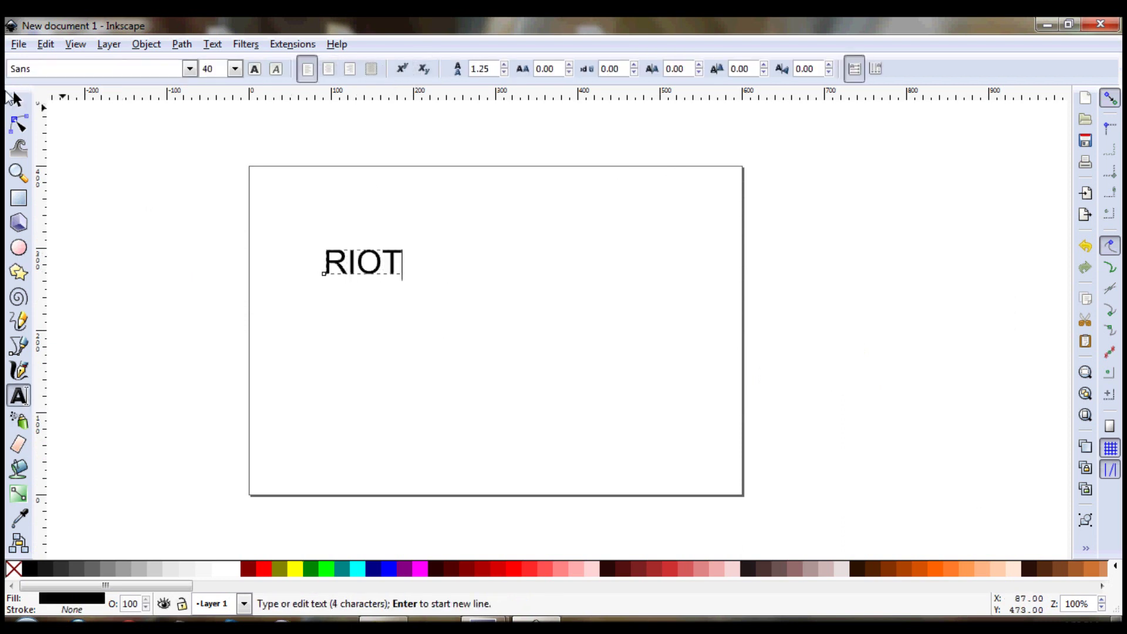
left_click(18, 100)
left_click(370, 267)
- Set RIOT's font to Microsoft Yi Baiti and enlarge it to about 167 × 54 px
left_click(212, 44)
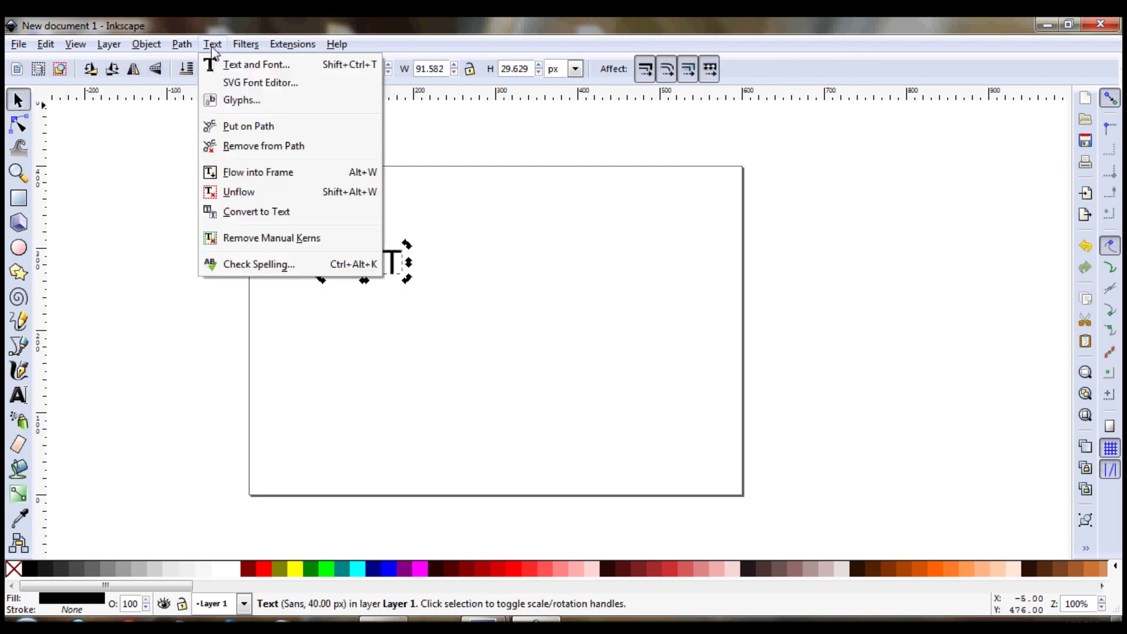
left_click(247, 64)
left_click_drag(686, 276, 563, 212)
left_click(571, 313)
scroll(571, 313, "up", 15)
type("mic")
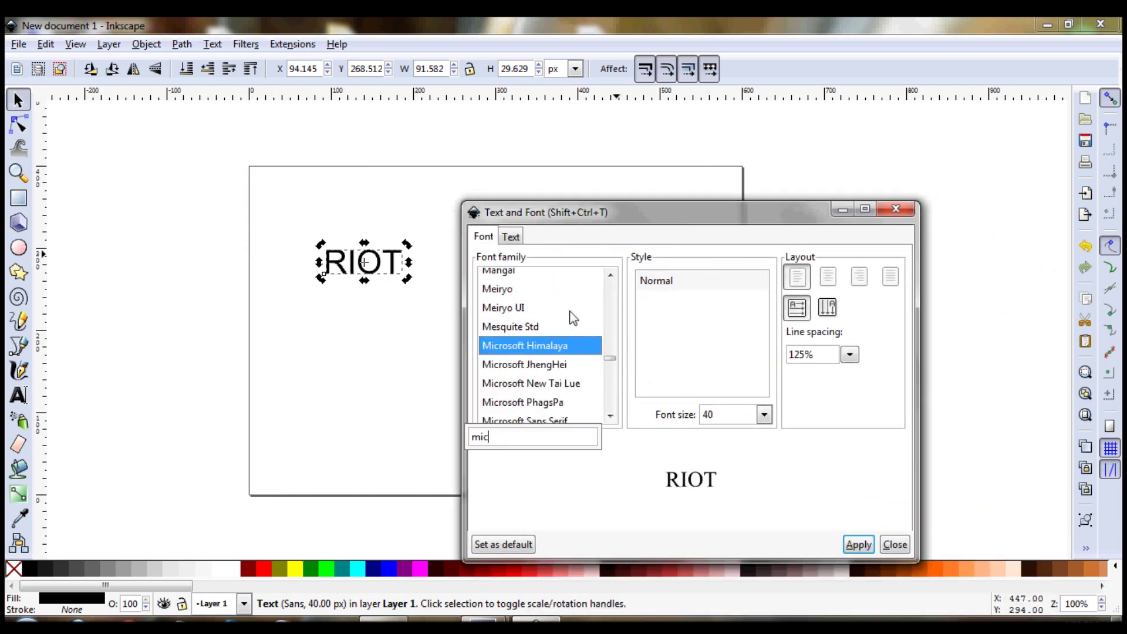
left_click(610, 417)
left_click(610, 417)
left_click(611, 416)
left_click(611, 417)
left_click(611, 417)
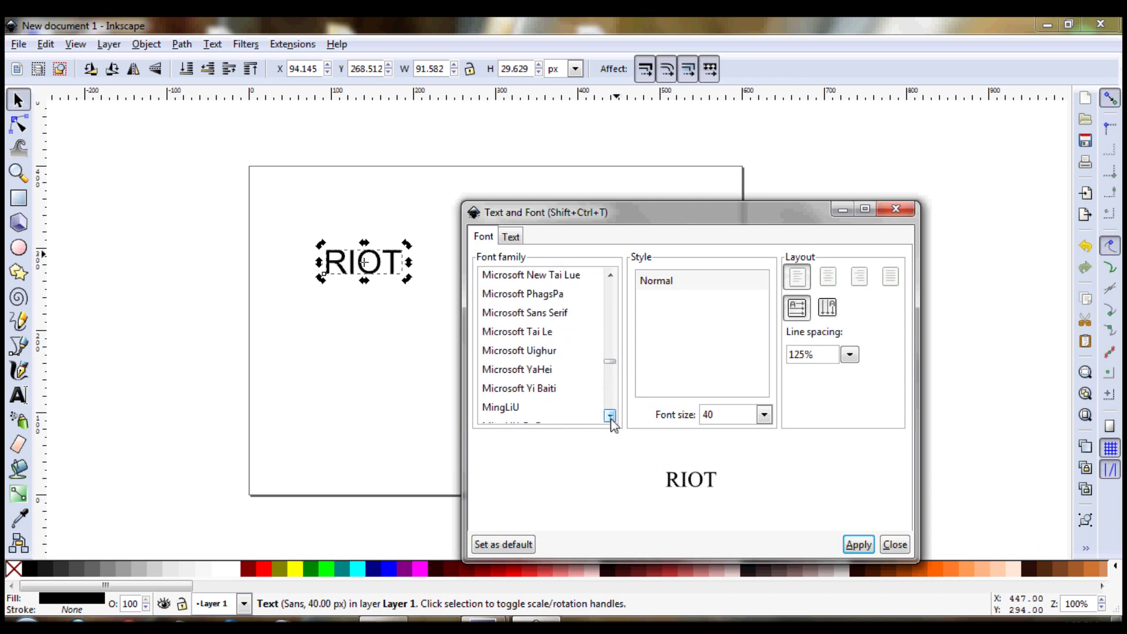
left_click(519, 389)
left_click(858, 545)
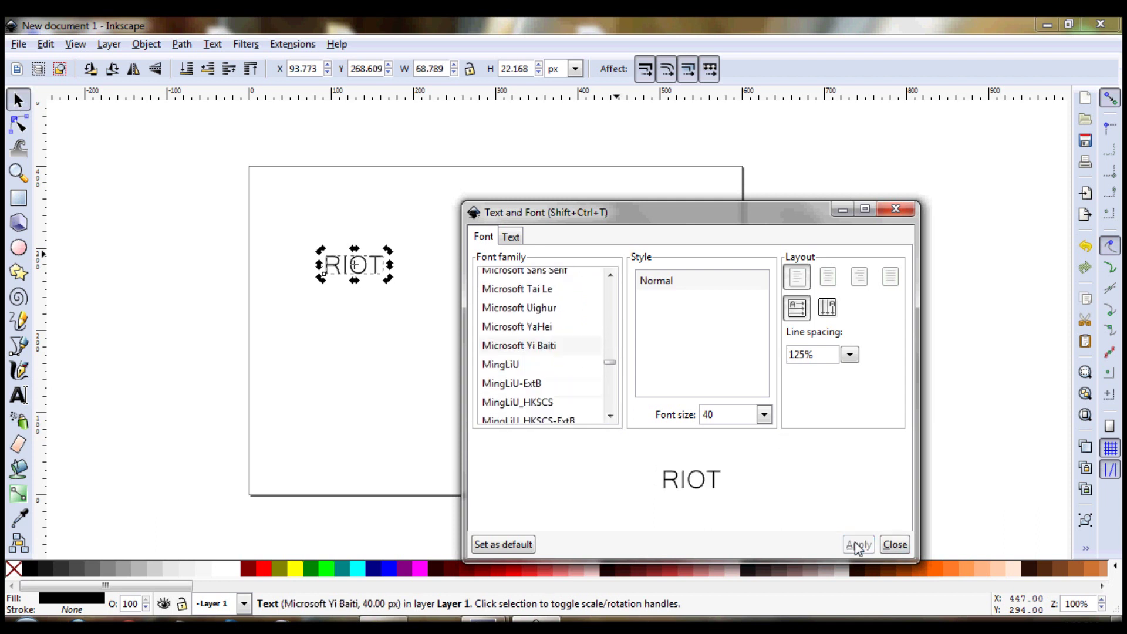
left_click(902, 548)
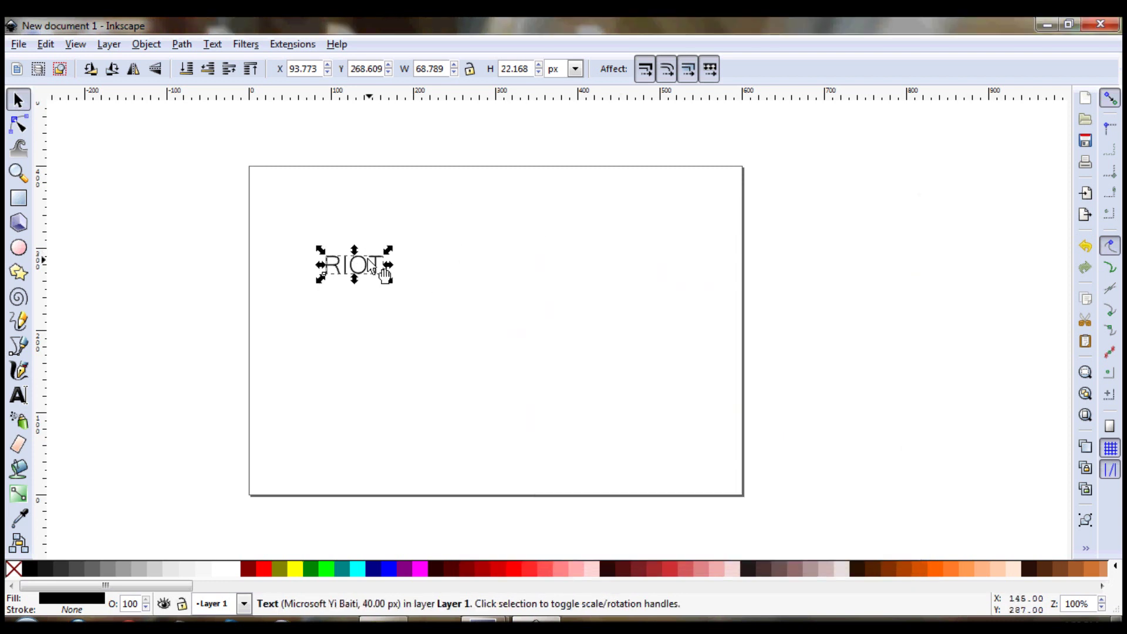
left_click_drag(388, 279, 468, 329)
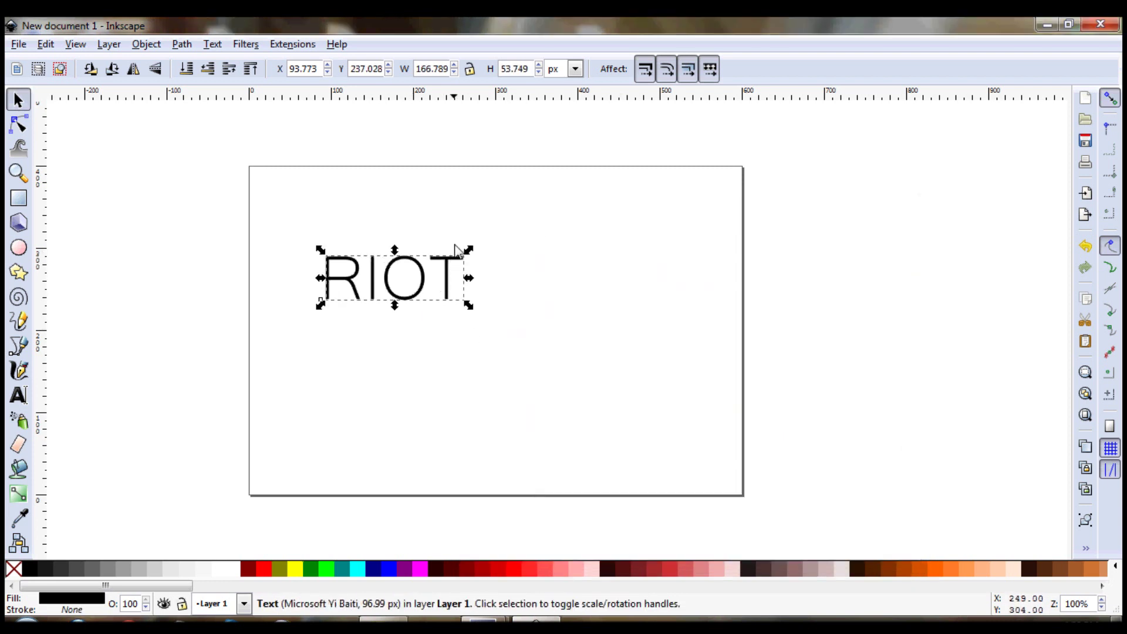
- Paste a copy of RIOT beside it and retype the copy as CUBE
key("ctrl+v")
left_click_drag(574, 340, 551, 305)
left_click(546, 288)
double_click(504, 294)
left_click_drag(473, 282, 619, 285)
type("CUBE")
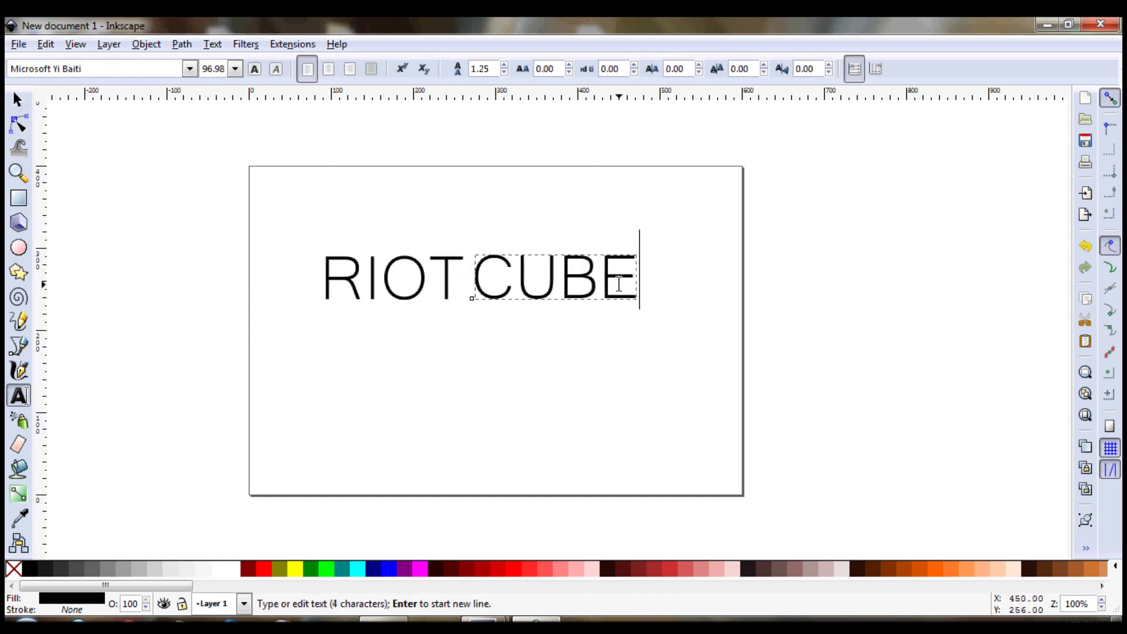
- Set both RIOT and CUBE to a vertical position of Y 240
left_click(17, 101)
key("Escape")
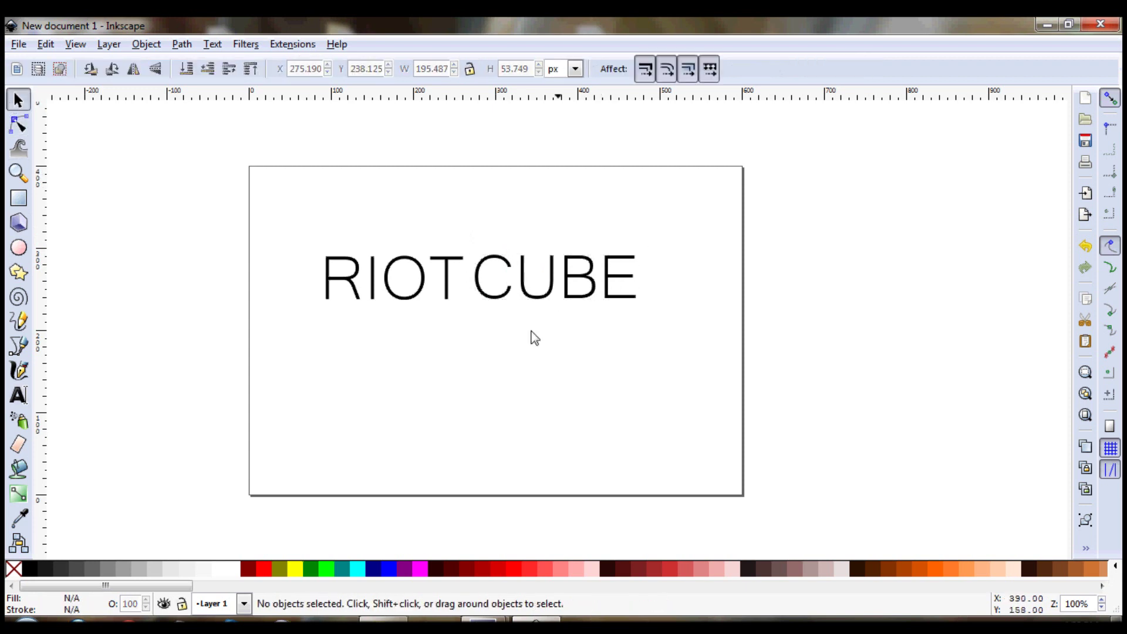
key("Tab")
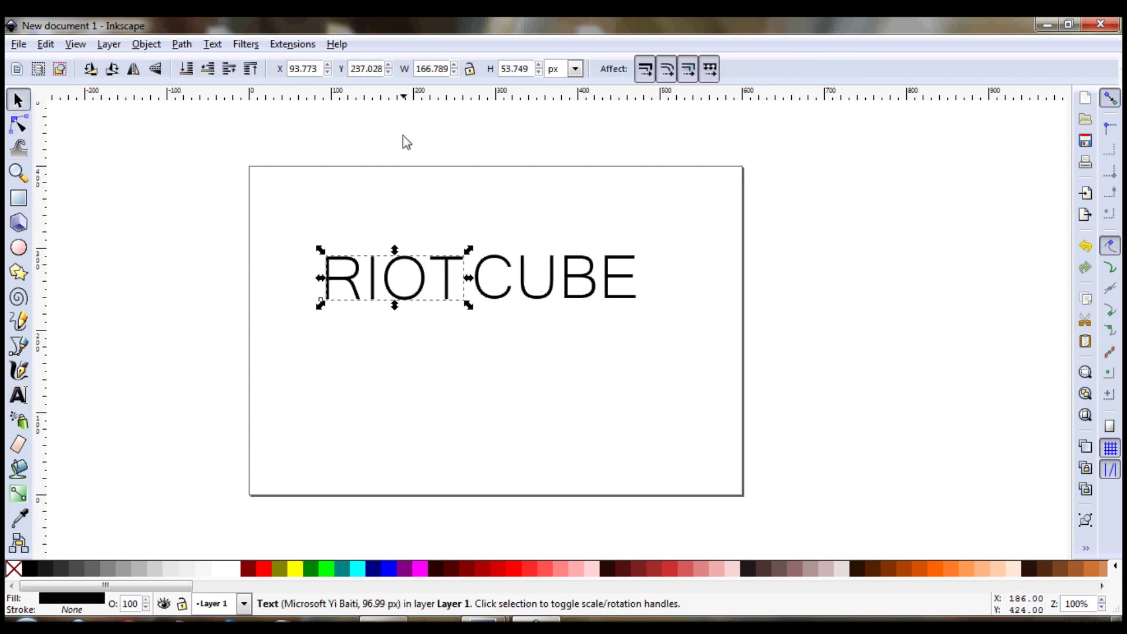
left_click_drag(352, 71, 427, 78)
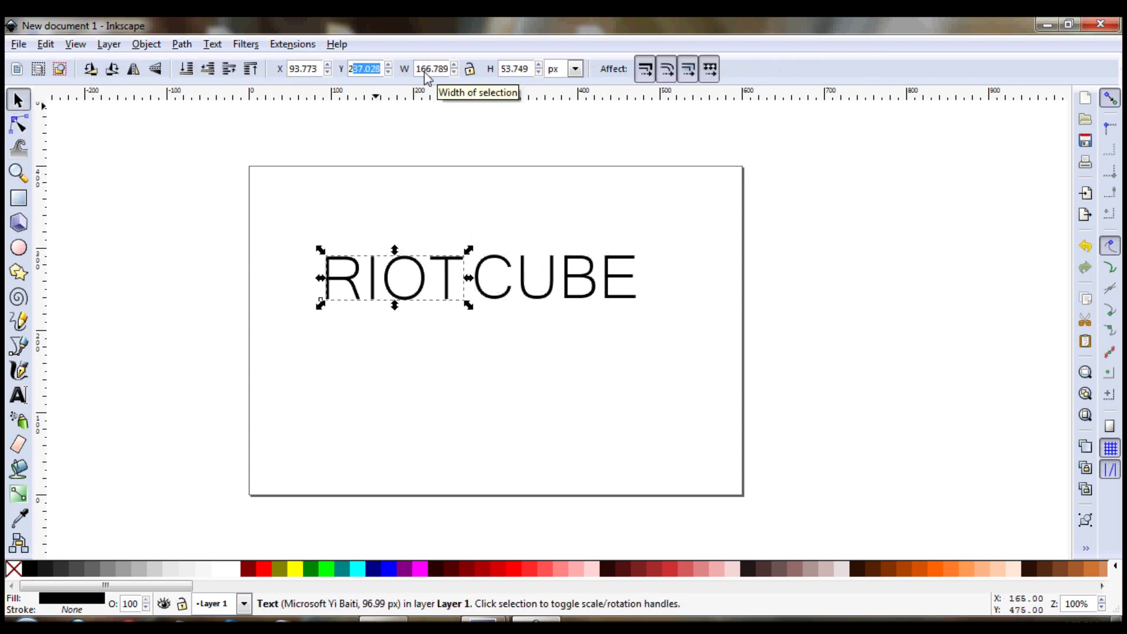
type("40")
key("Return")
left_click(626, 288)
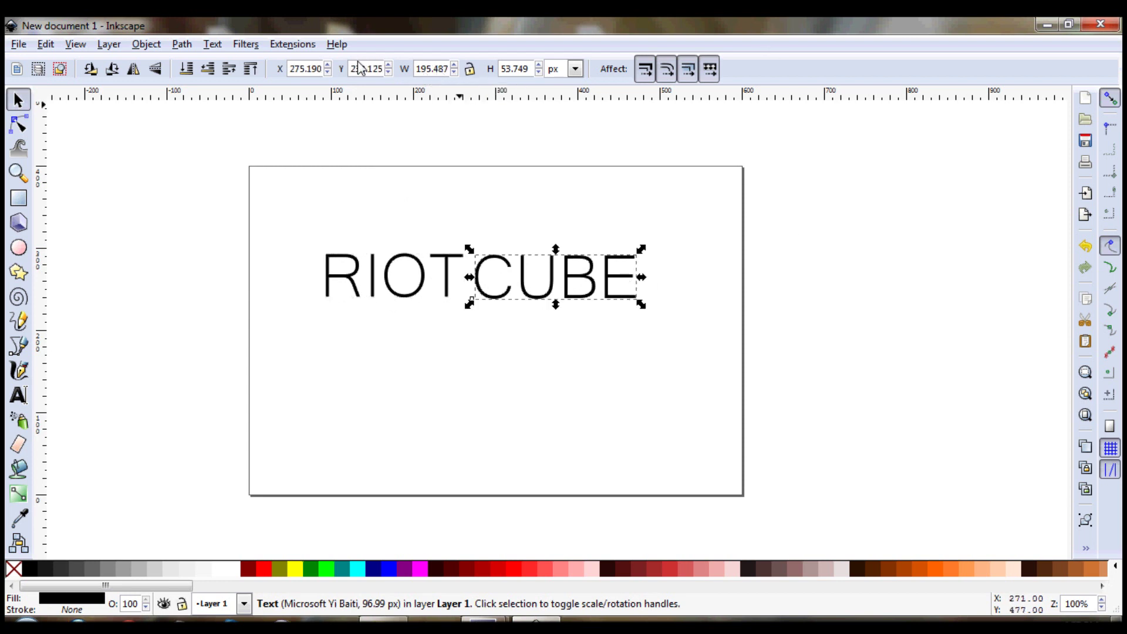
left_click_drag(355, 70, 481, 82)
type("40")
key("Return")
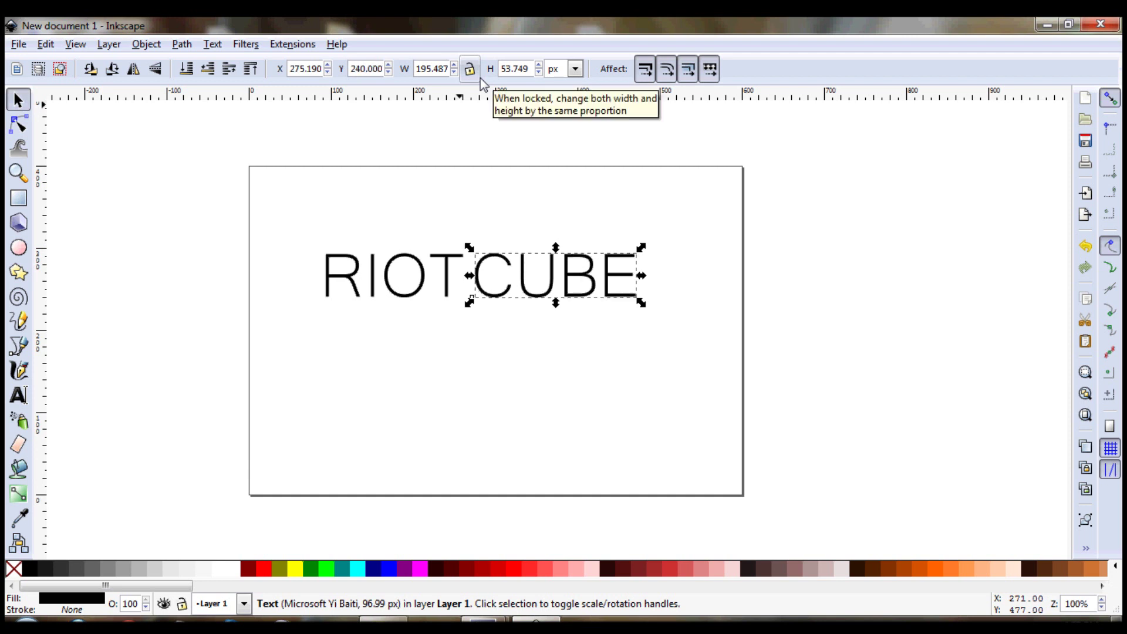
- Select both words and move them together toward the page centre
left_click(552, 309)
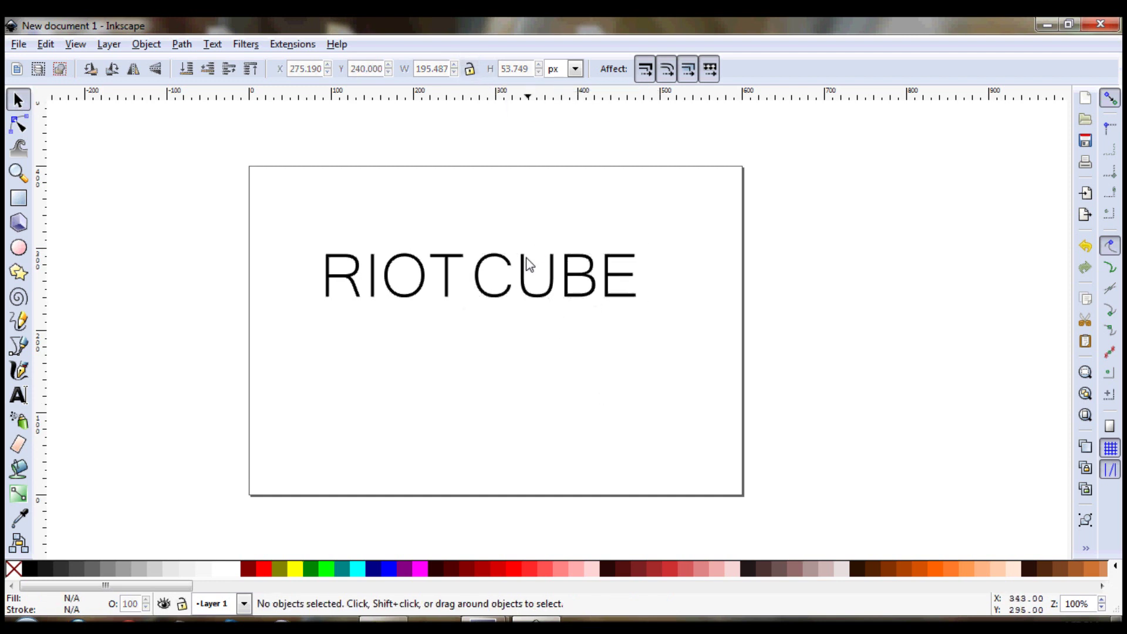
left_click_drag(712, 347, 315, 196)
left_click_drag(328, 276, 362, 326)
left_click(474, 356)
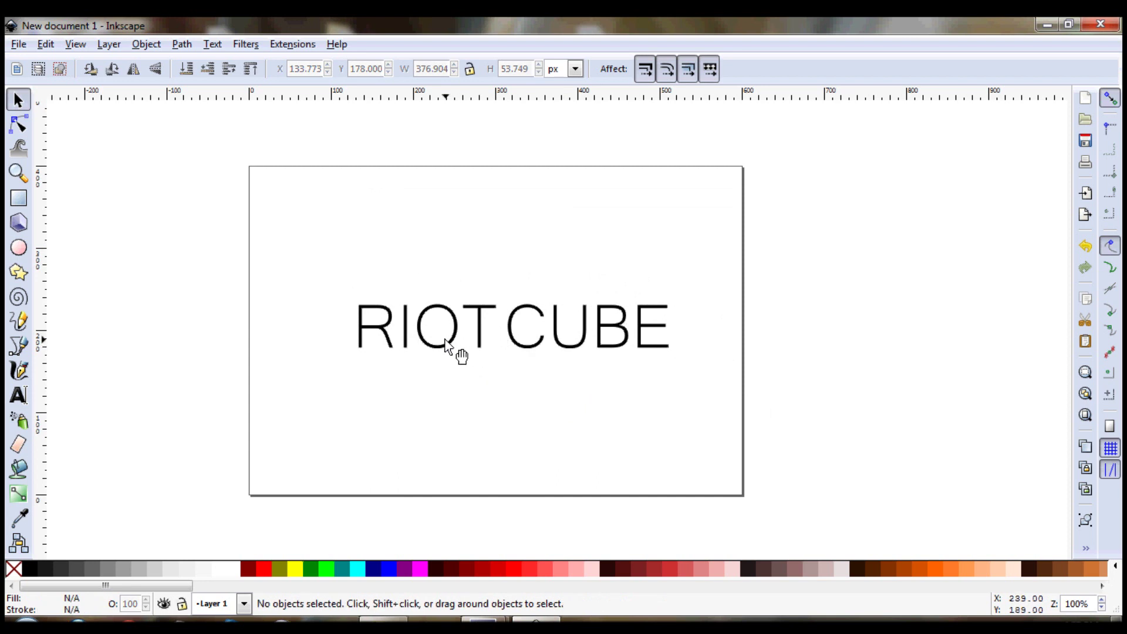
- Give RIOT a solid black outline 10.8 px wide
left_click(452, 341)
left_click(149, 47)
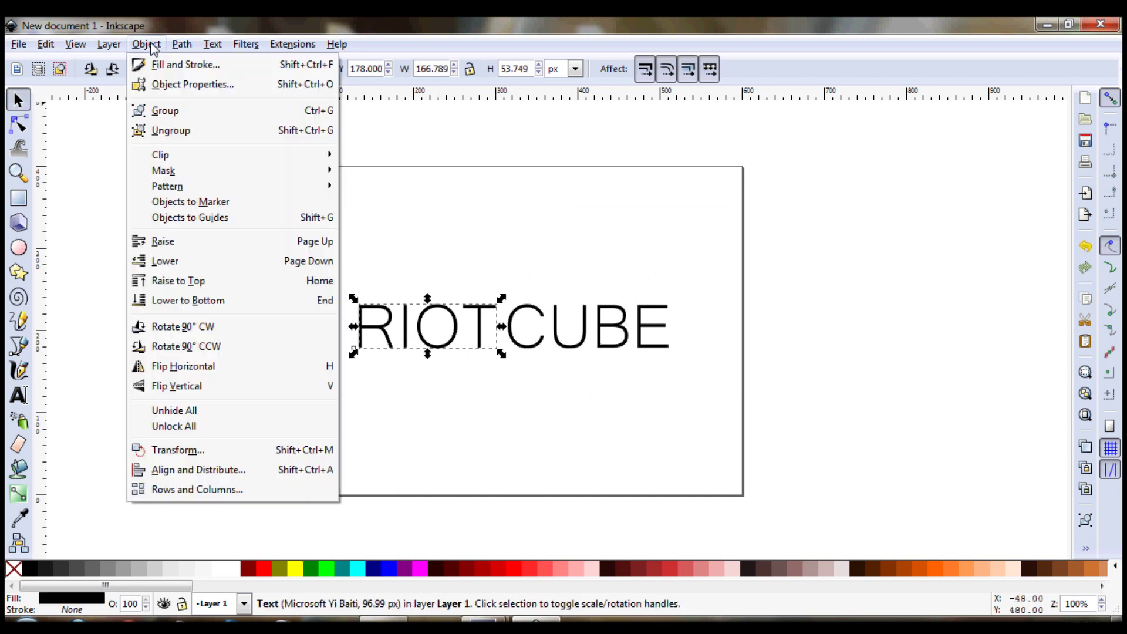
left_click(168, 69)
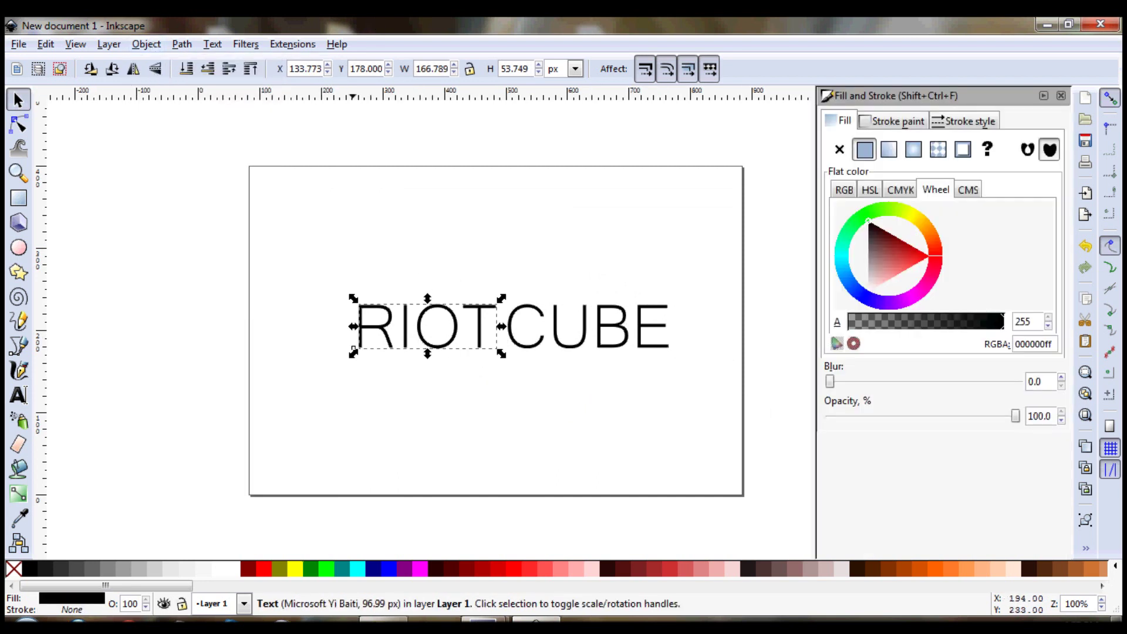
left_click(897, 122)
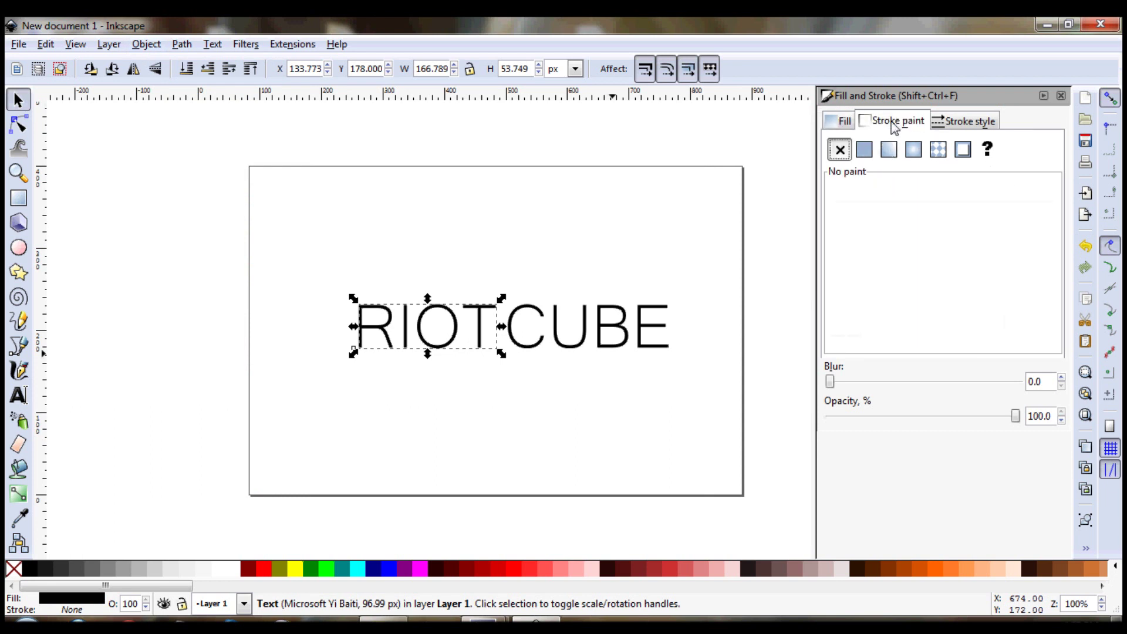
left_click(864, 150)
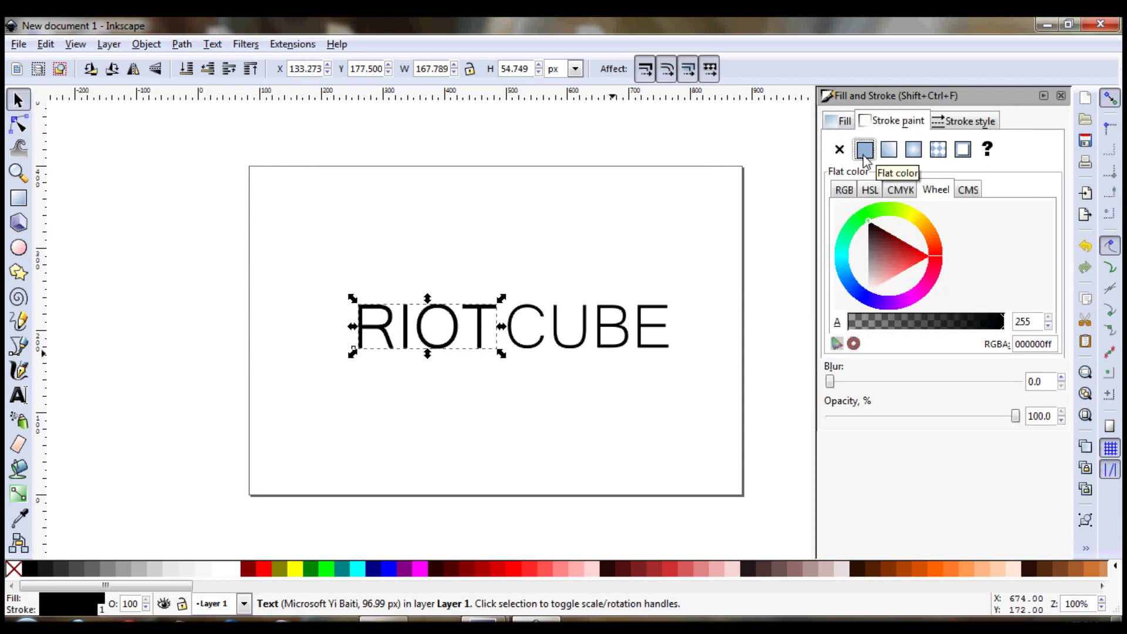
left_click(955, 123)
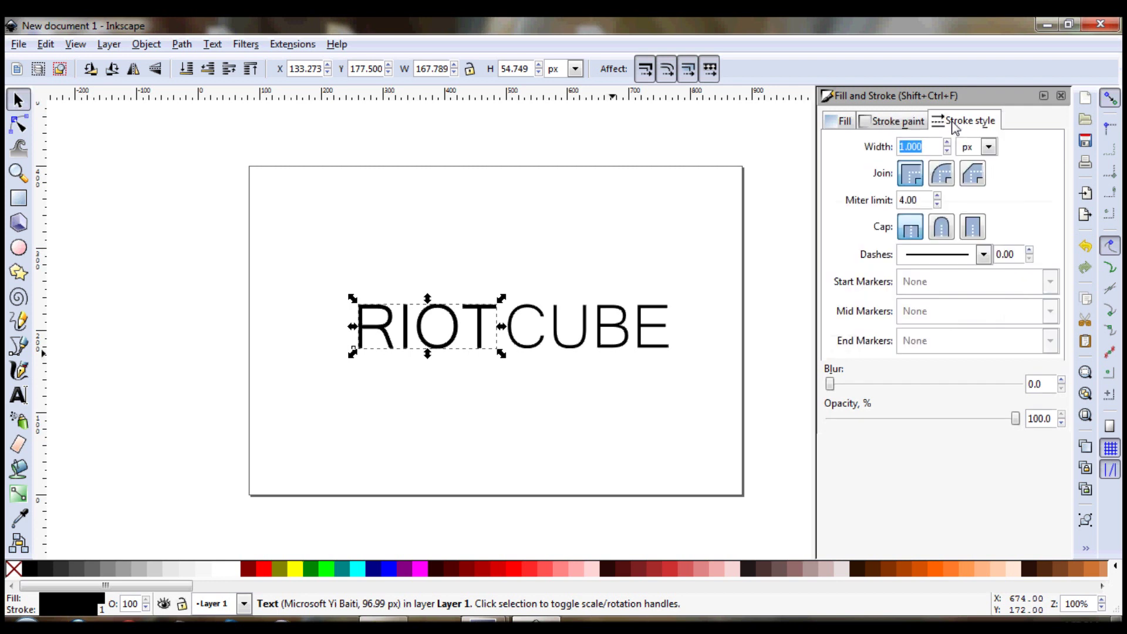
left_click_drag(950, 143, 946, 154)
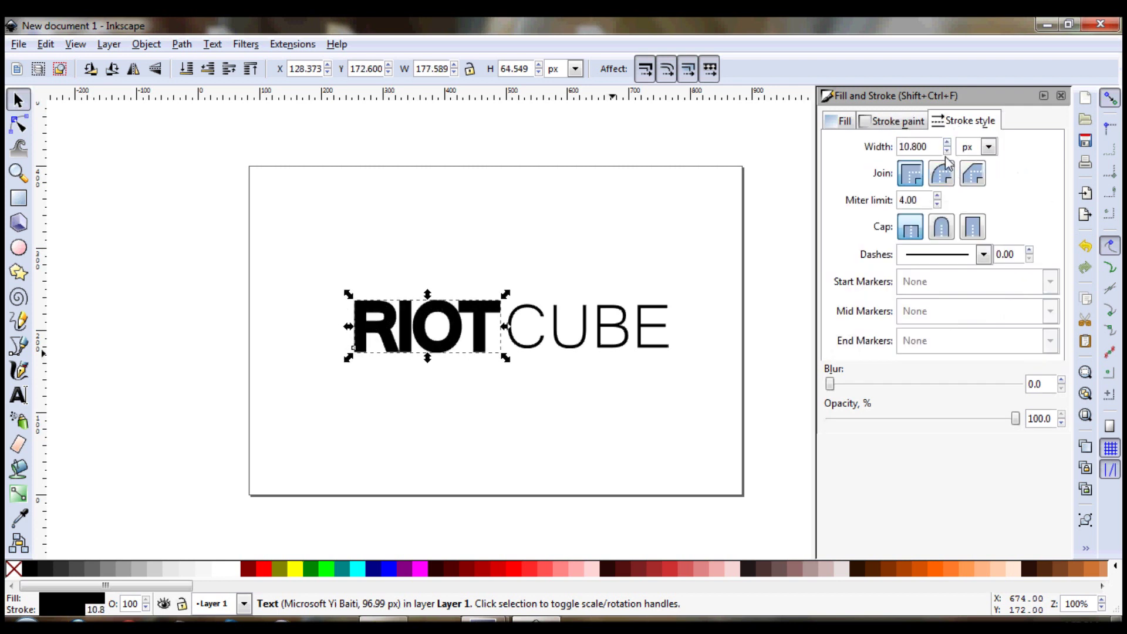
left_click(592, 396)
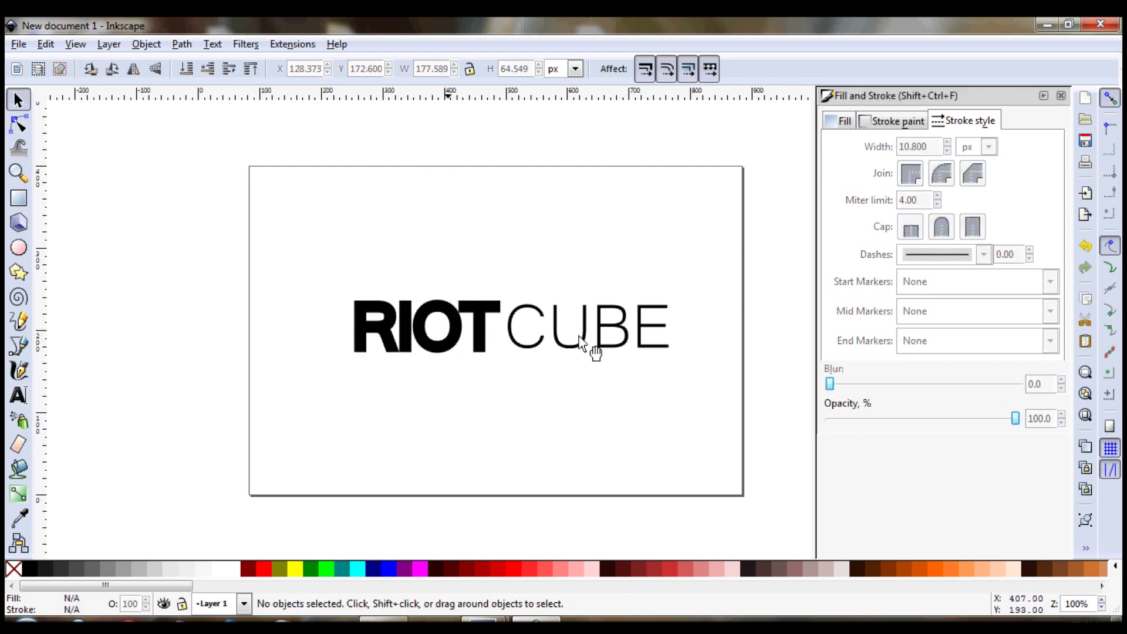
- Give CUBE a solid black outline 2 px wide
left_click(580, 339)
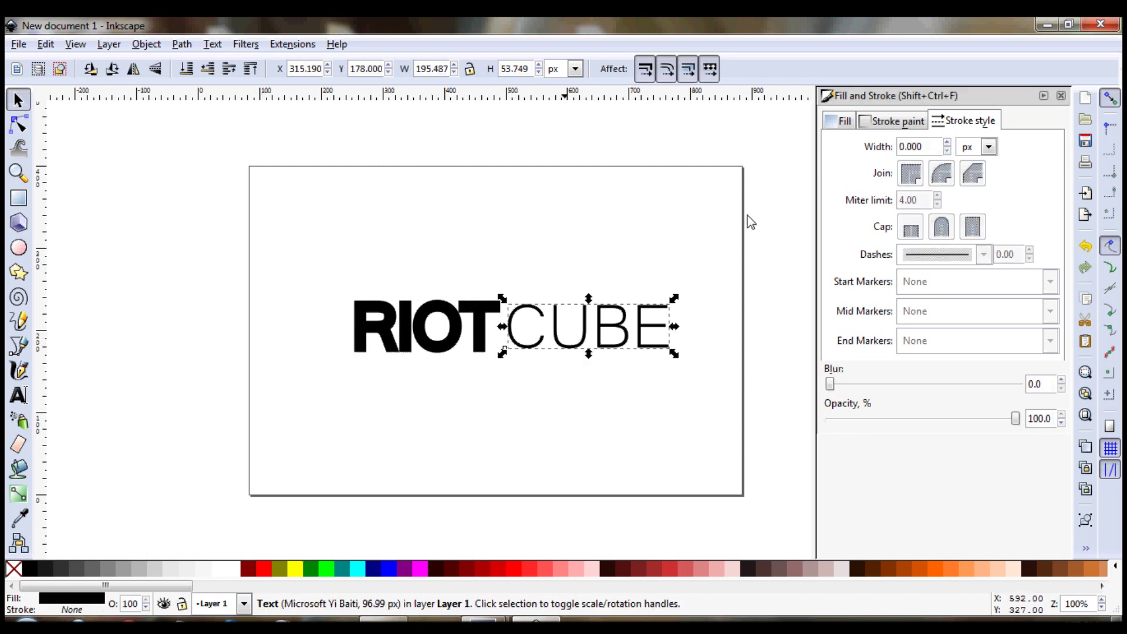
left_click(841, 123)
left_click(890, 120)
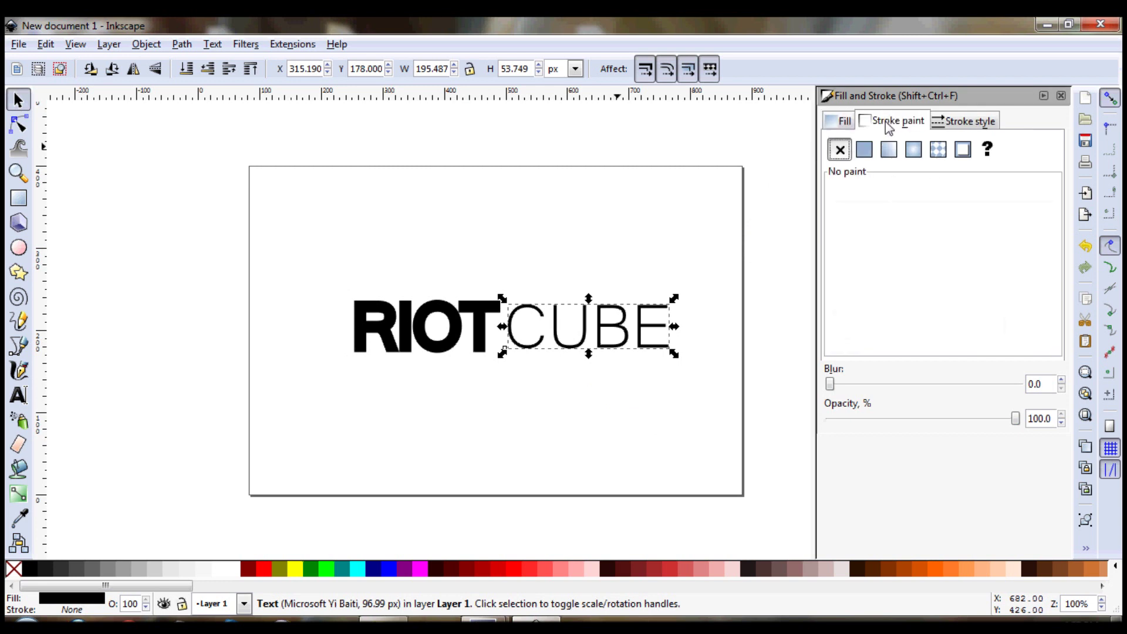
left_click(862, 151)
left_click(966, 122)
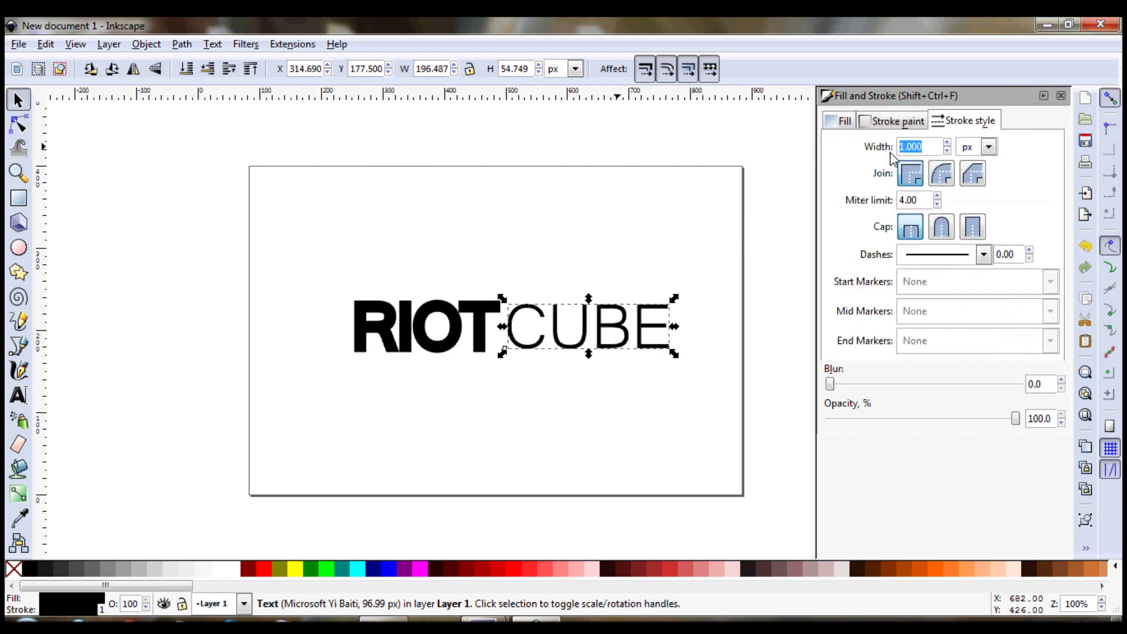
type("2")
key("Return")
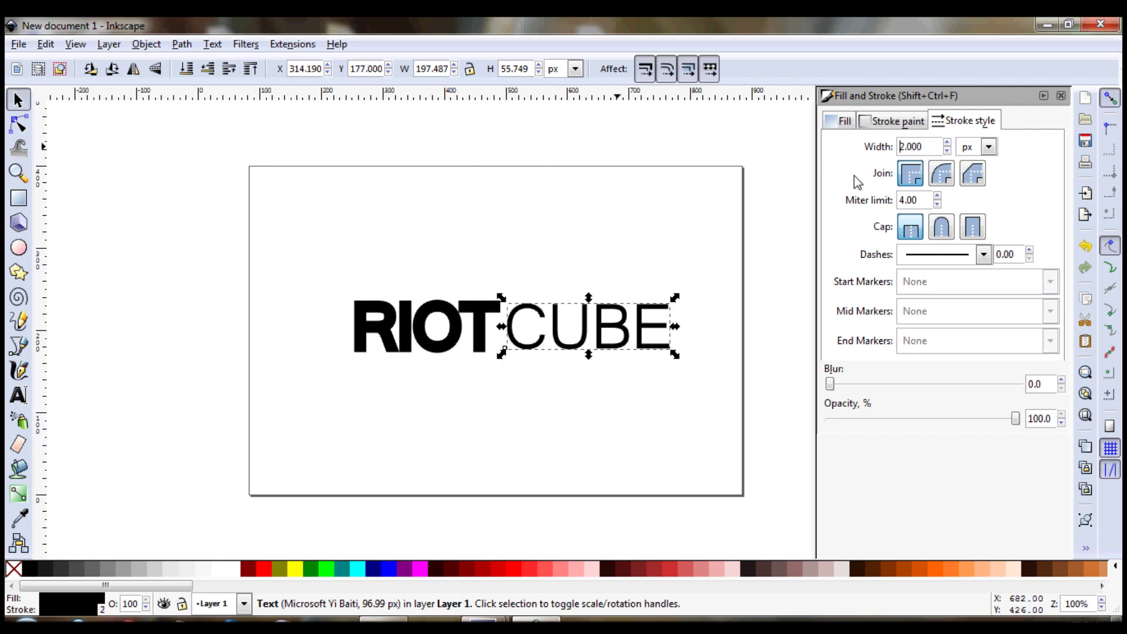
left_click(637, 433)
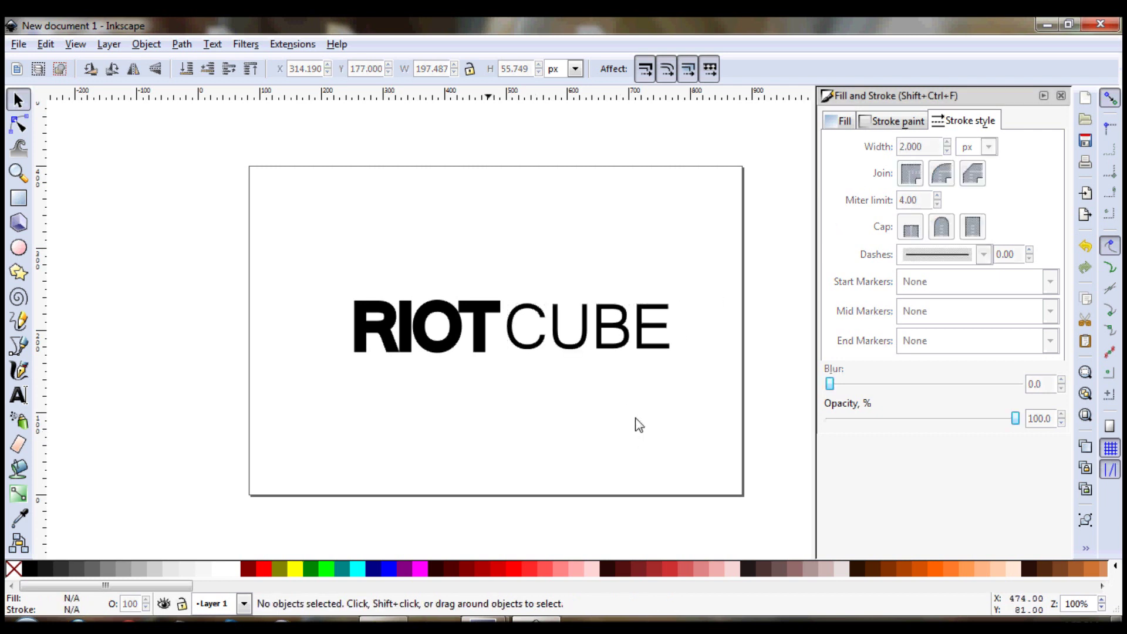
- Enlarge CUBE to match RIOT and tighten its letter spacing to about -7.56
left_click(622, 344)
left_click_drag(501, 297, 492, 295)
left_click_drag(675, 355, 687, 370)
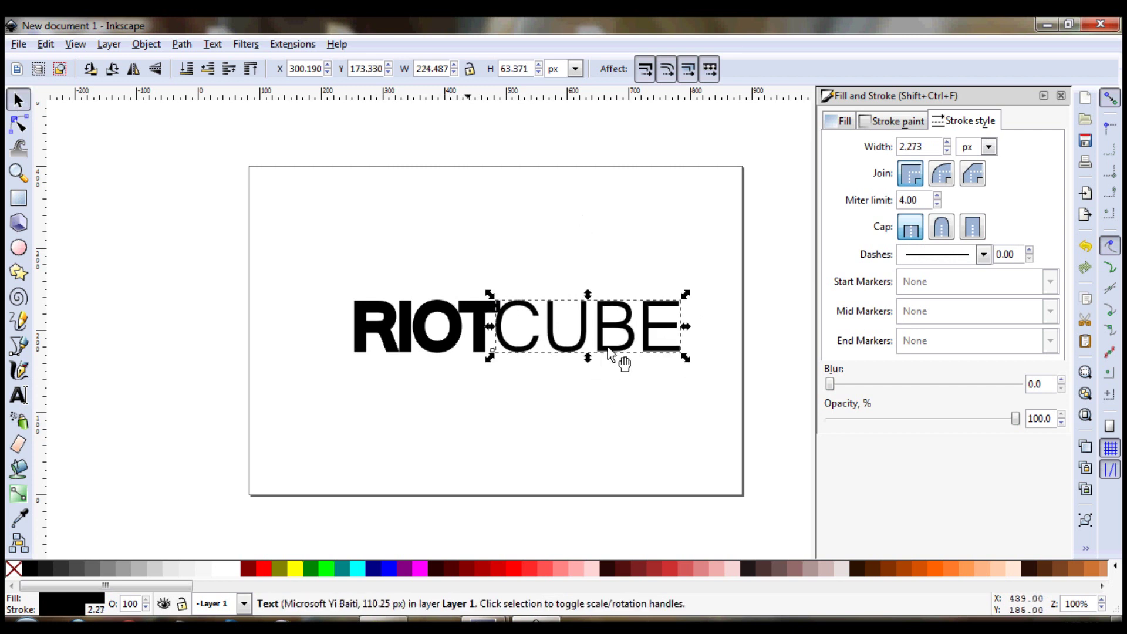
left_click(592, 332)
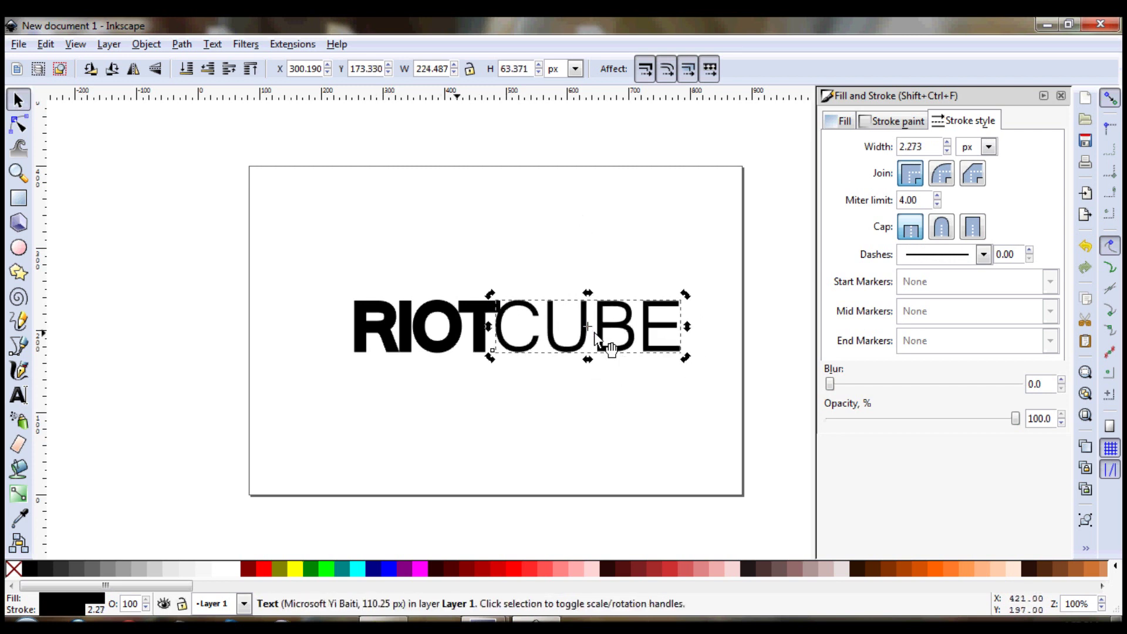
double_click(592, 332)
left_click(569, 72)
left_click_drag(569, 72, 569, 72)
left_click(18, 100)
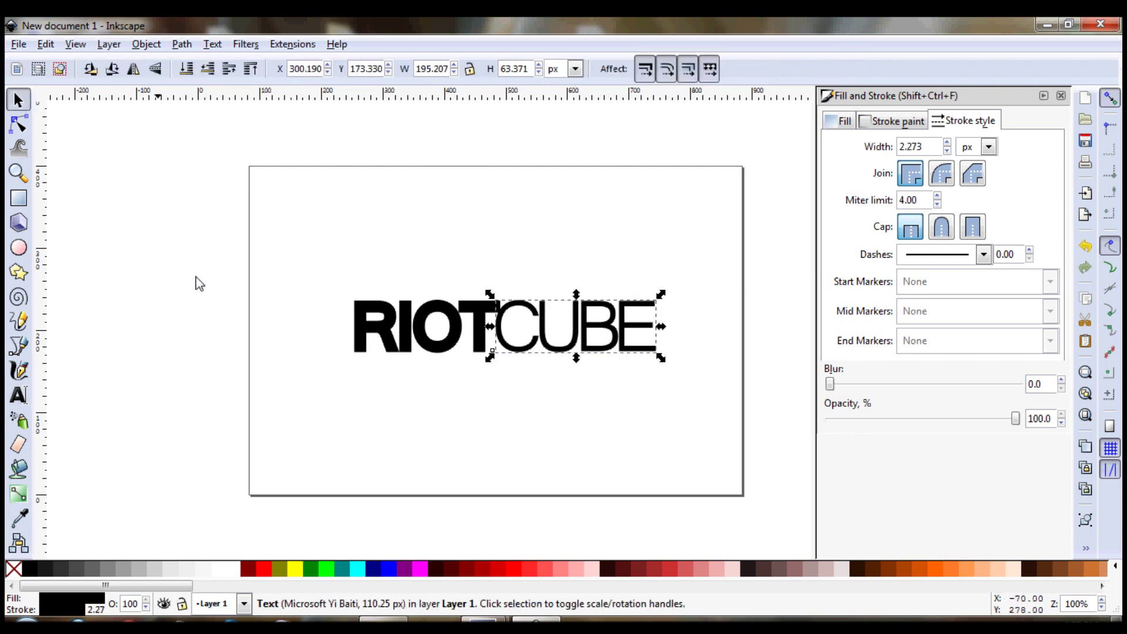
- Nudge CUBE slightly to the right of RIOT
left_click(196, 281)
left_click(604, 341)
key("Right")
key("Right")
left_click(440, 337)
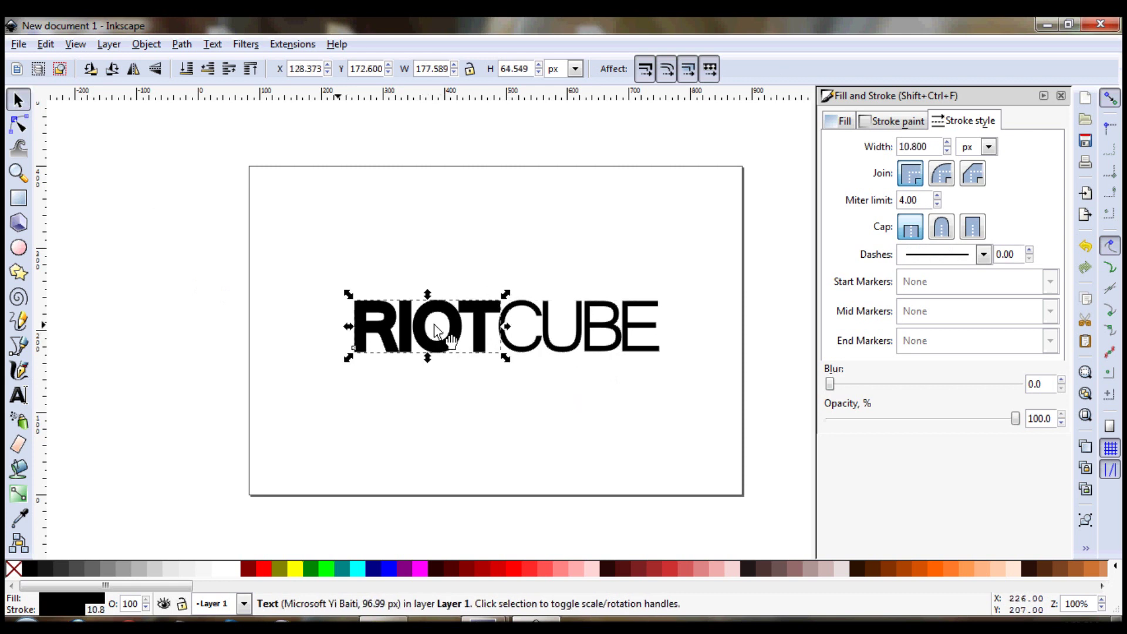
left_click(605, 337)
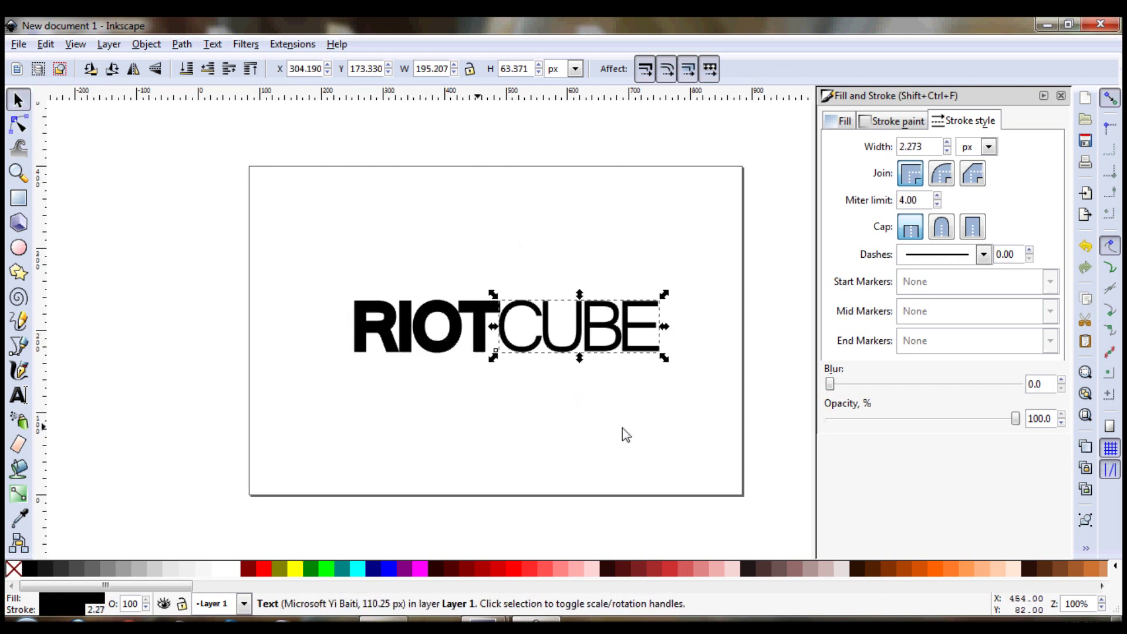
left_click(655, 381)
left_click(636, 345)
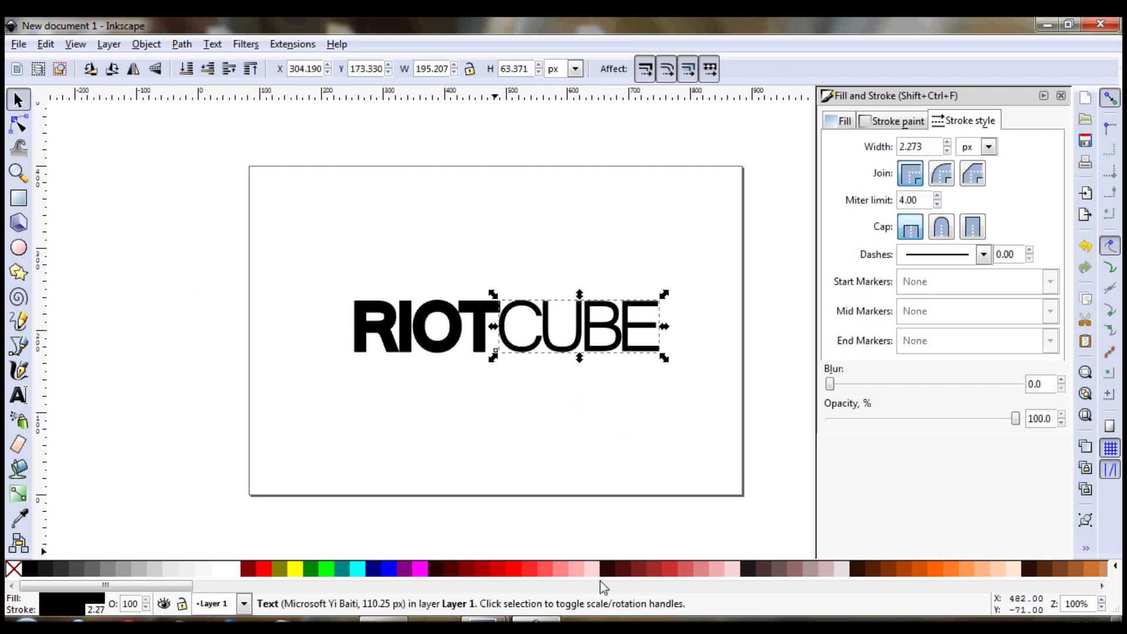
left_click(549, 490)
- Shrink the whole RIOTCUBE wordmark and shift it right to start near x 194 px
left_click_drag(269, 235, 719, 411)
left_click_drag(347, 361, 385, 354)
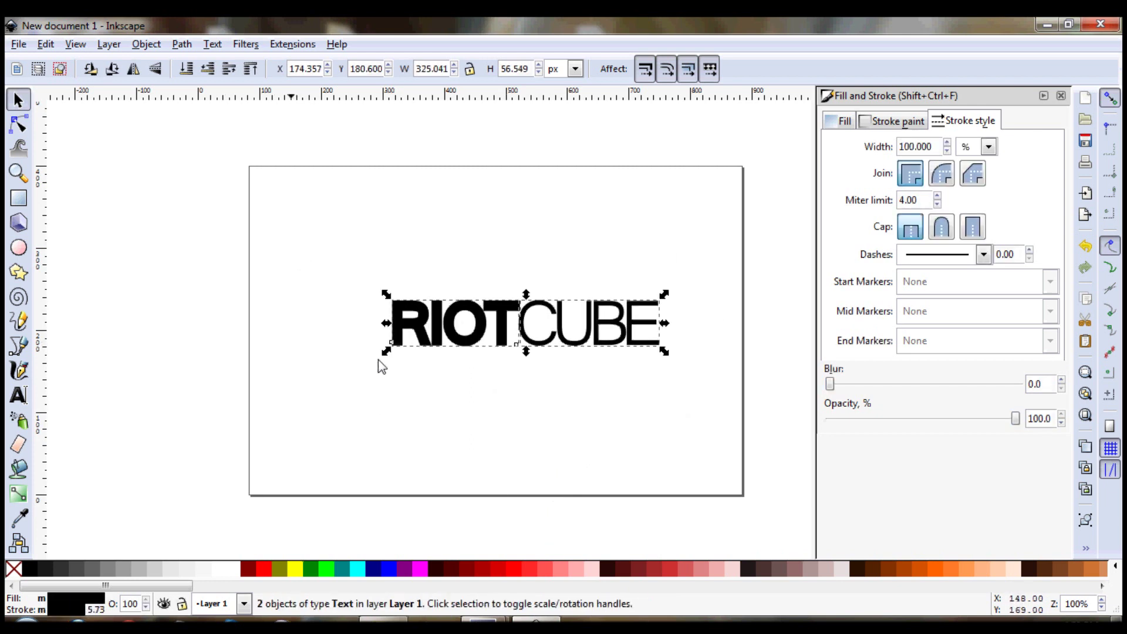
left_click_drag(605, 346, 621, 347)
left_click(605, 427)
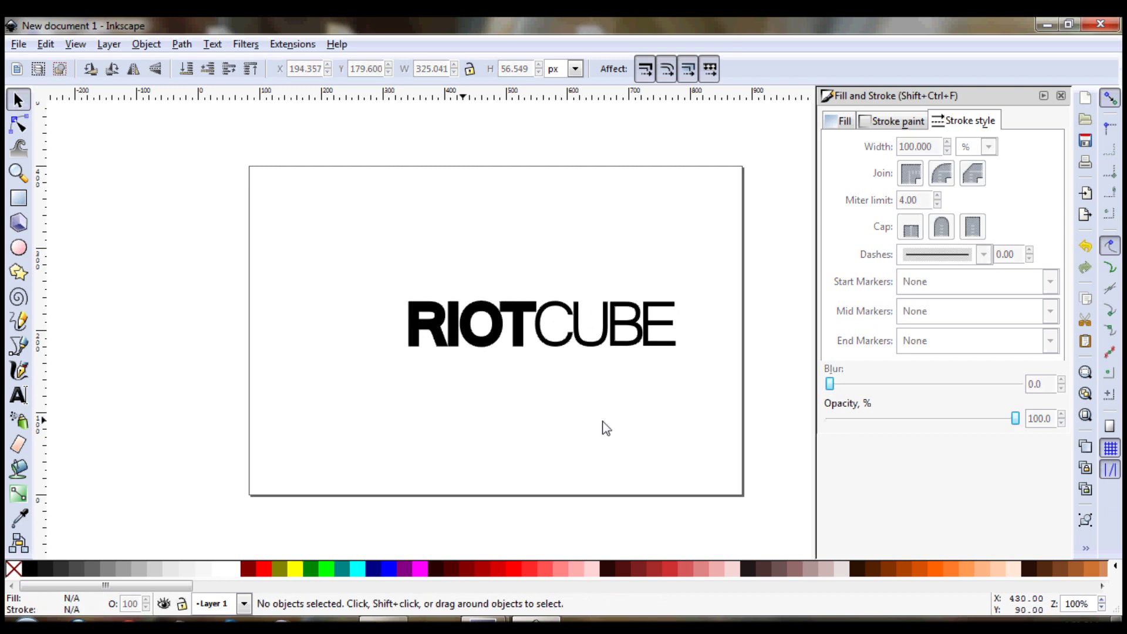
left_click(839, 122)
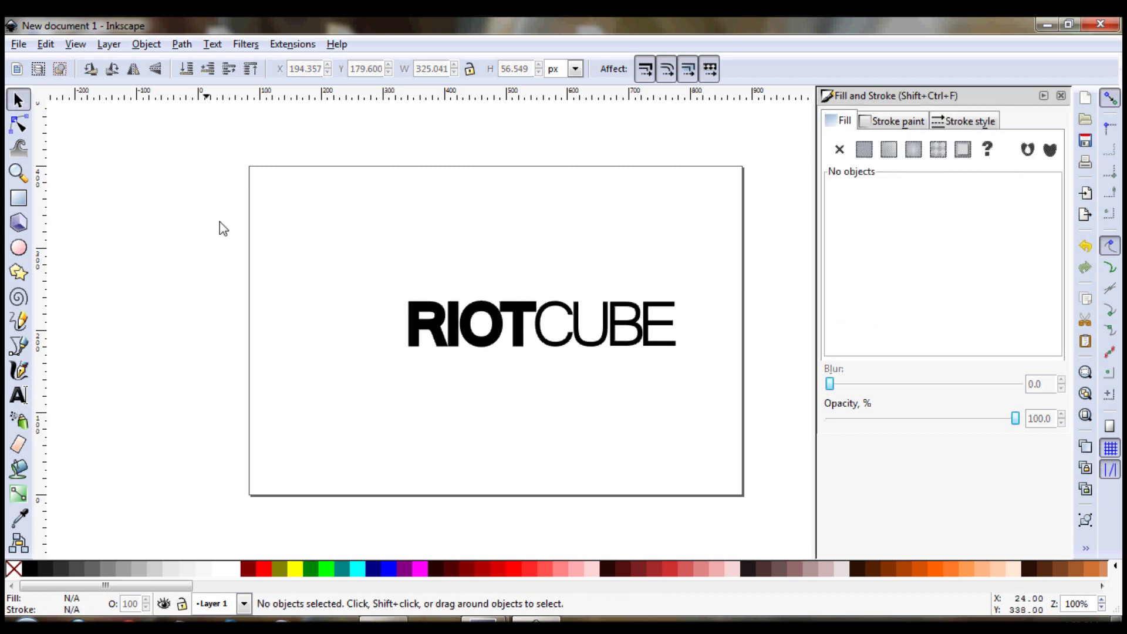
- Draw a square and make it fully opaque blue with no outline
left_click(22, 198)
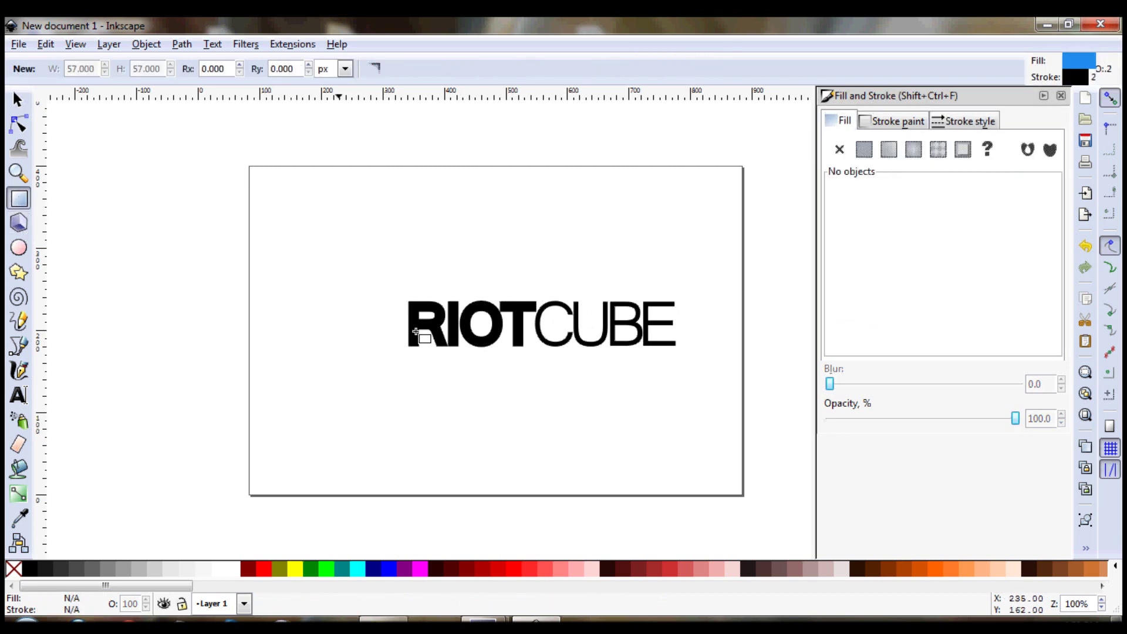
left_click_drag(279, 205, 358, 283)
left_click(18, 100)
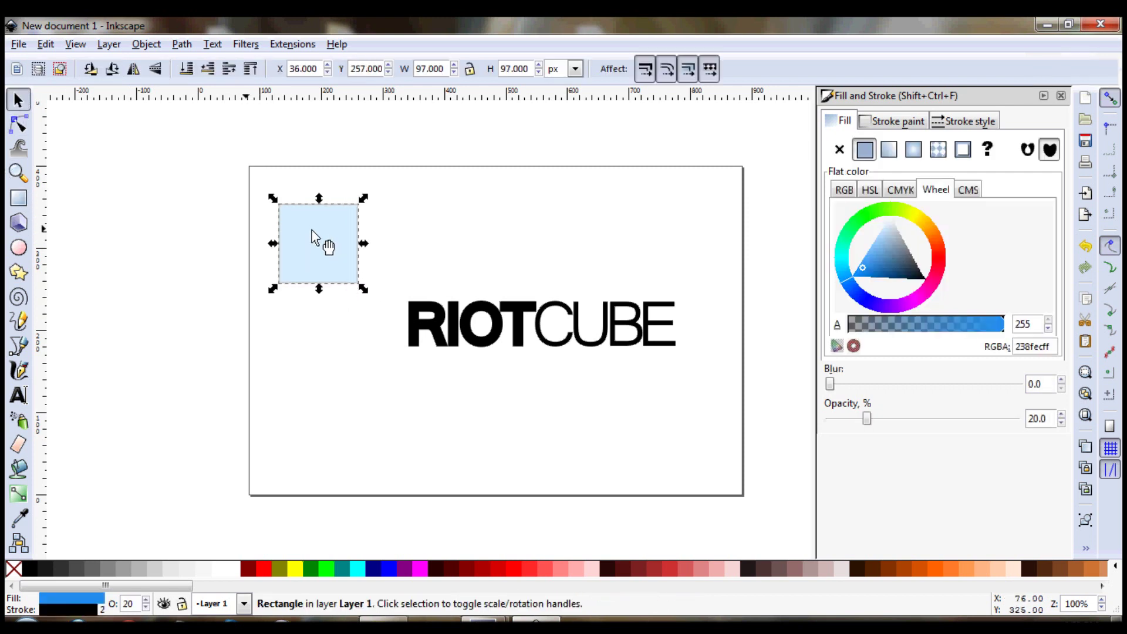
left_click_drag(312, 231, 349, 236)
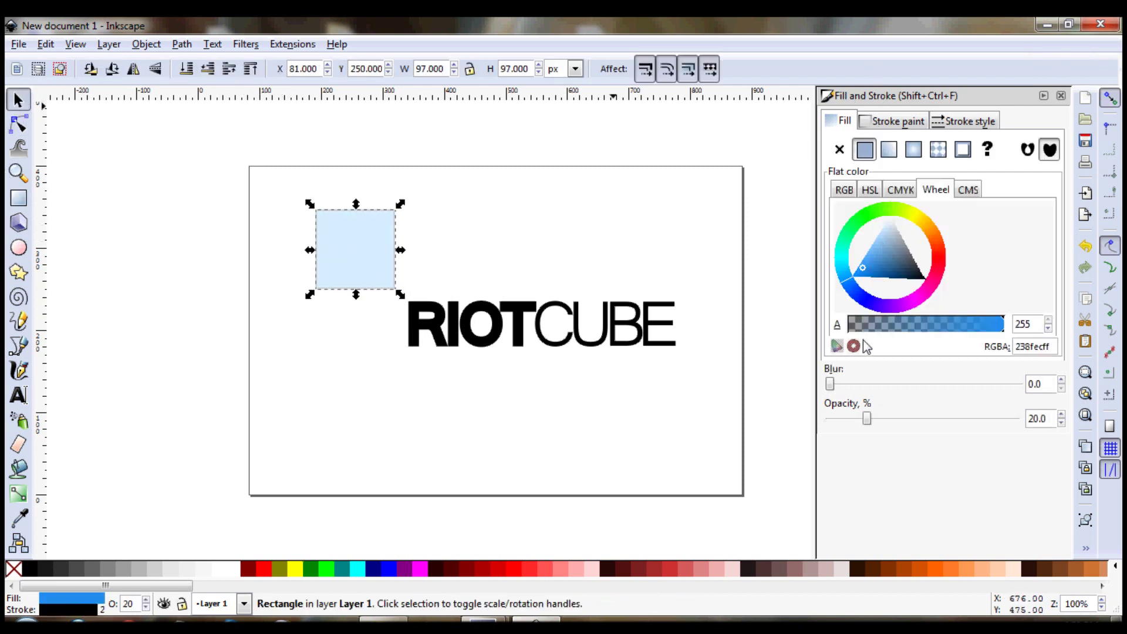
left_click_drag(886, 326, 1048, 335)
left_click_drag(867, 418, 1086, 420)
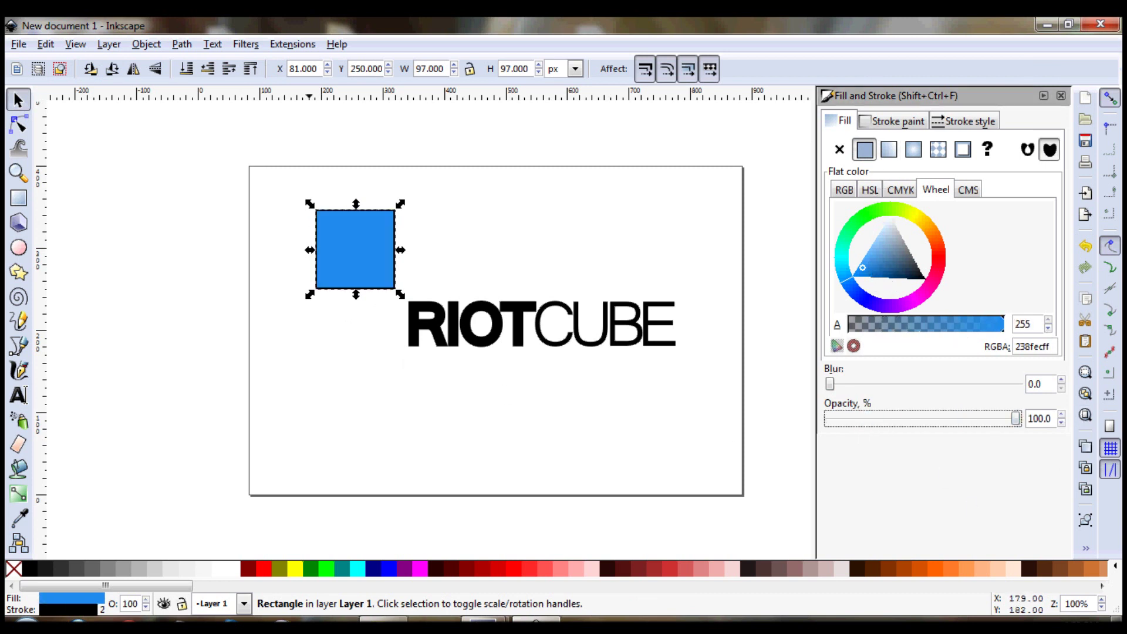
left_click(890, 122)
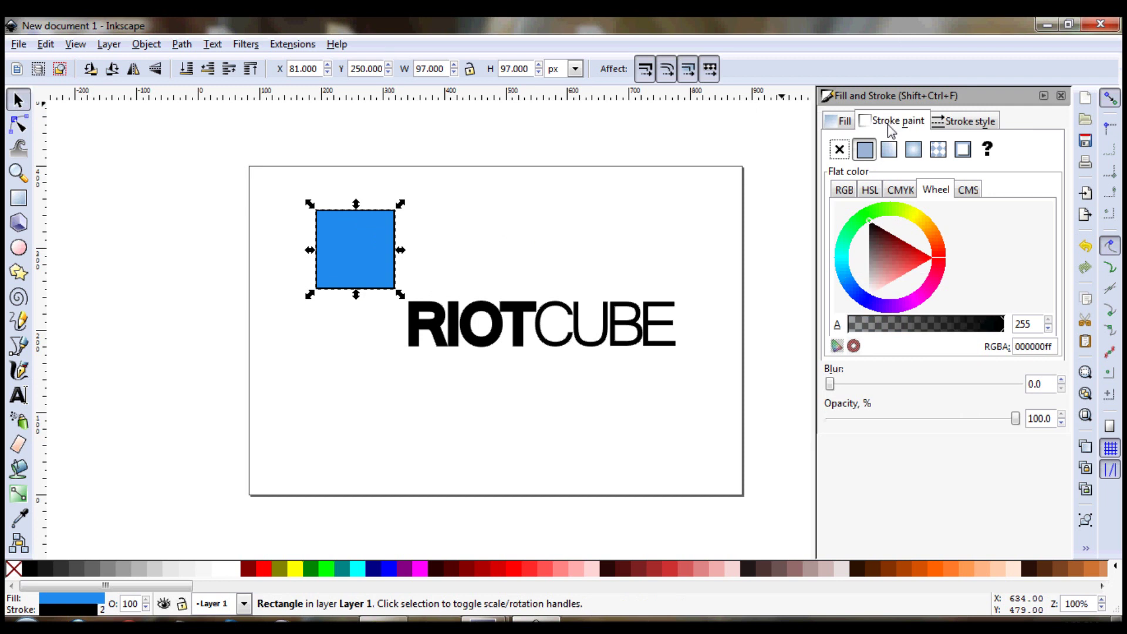
left_click(839, 150)
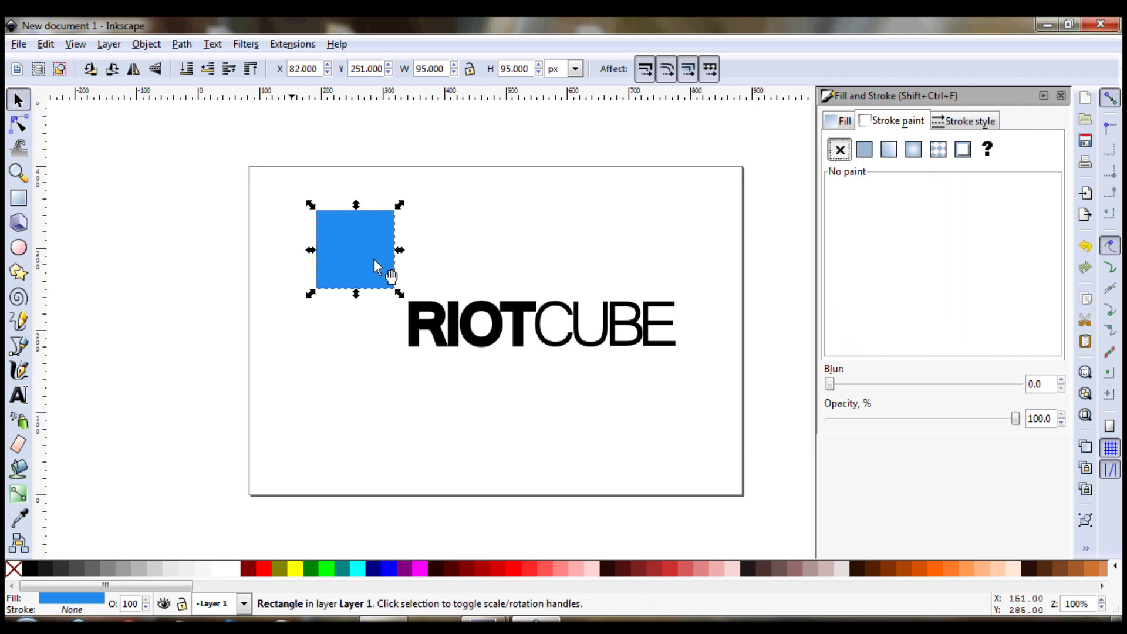
- Resize the square to 56 × 56 px and place it directly left of RIOT
left_click_drag(362, 261, 373, 325)
left_click_drag(403, 262, 372, 284)
left_click_drag(345, 347, 385, 348)
left_click(639, 409)
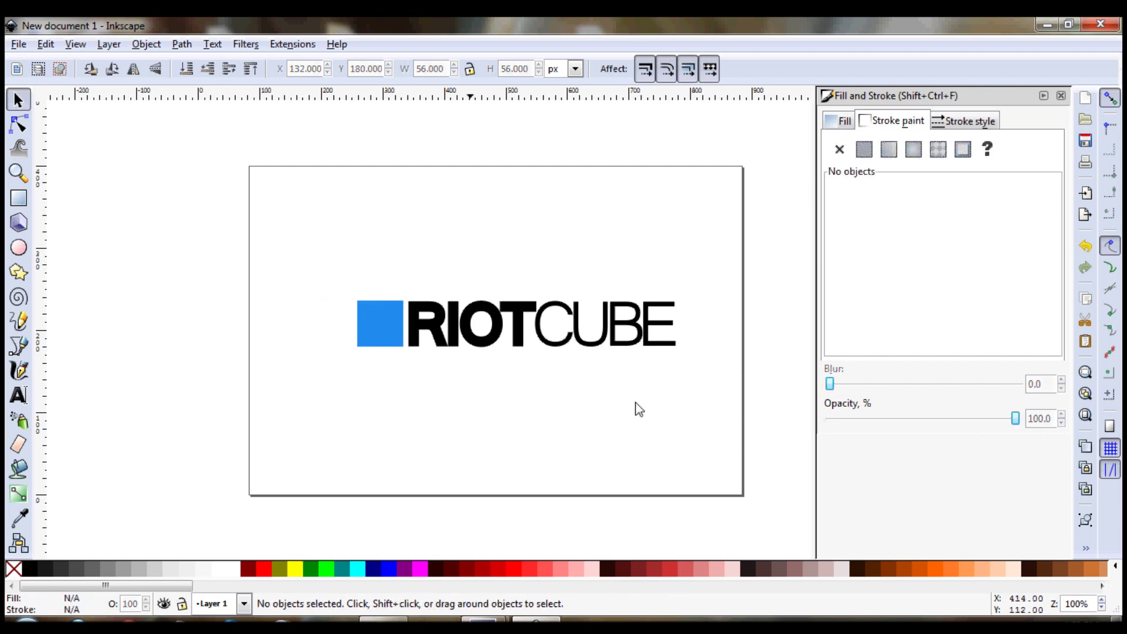
- Make a navy copy of the square rotated 45° as a diamond over its top-left corner
left_click(371, 325)
key("ctrl+c")
key("ctrl+v")
left_click_drag(478, 362, 411, 239)
left_click(337, 243)
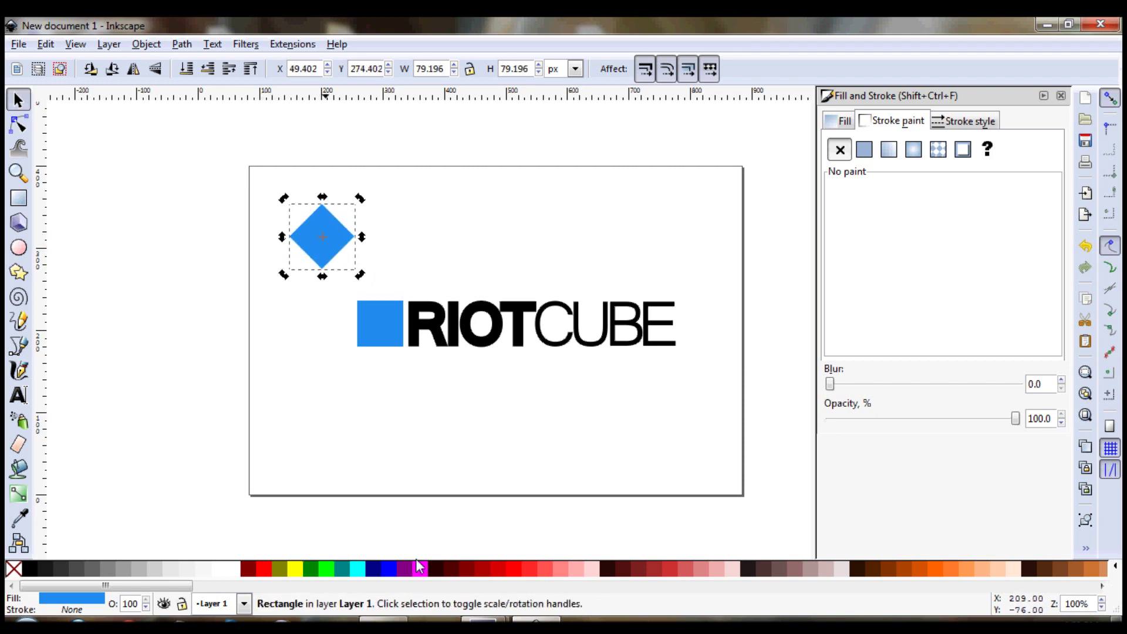
left_click(374, 569)
left_click_drag(337, 237, 370, 299)
left_click(452, 256)
- Select the diamond and square together and apply Path > Division
left_click_drag(294, 228, 444, 385)
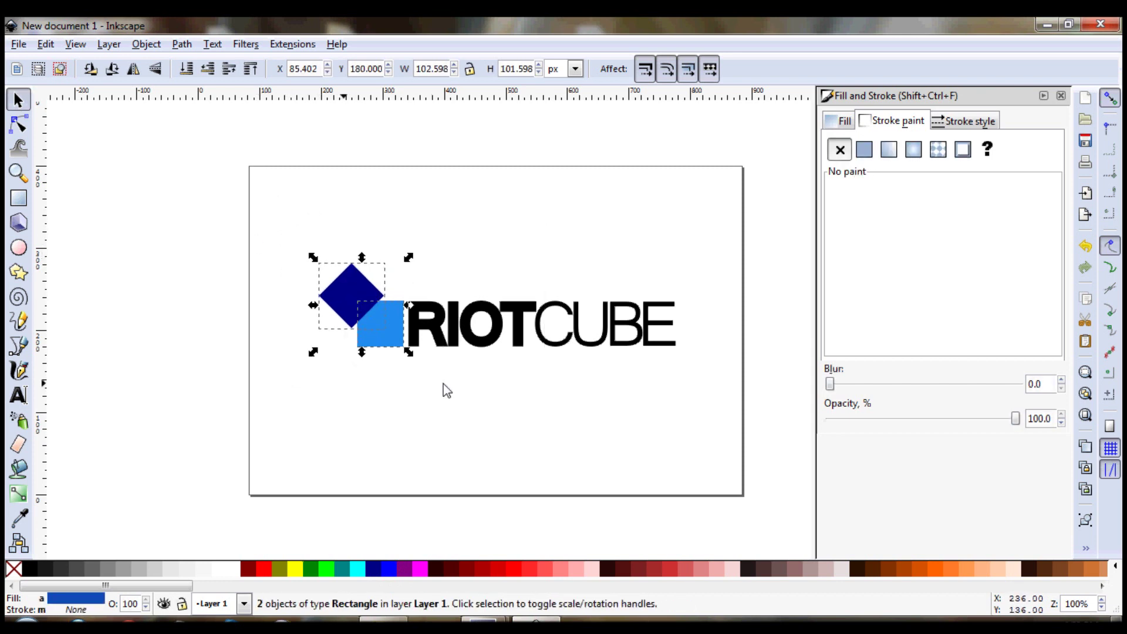
left_click(146, 44)
mouse_move(187, 45)
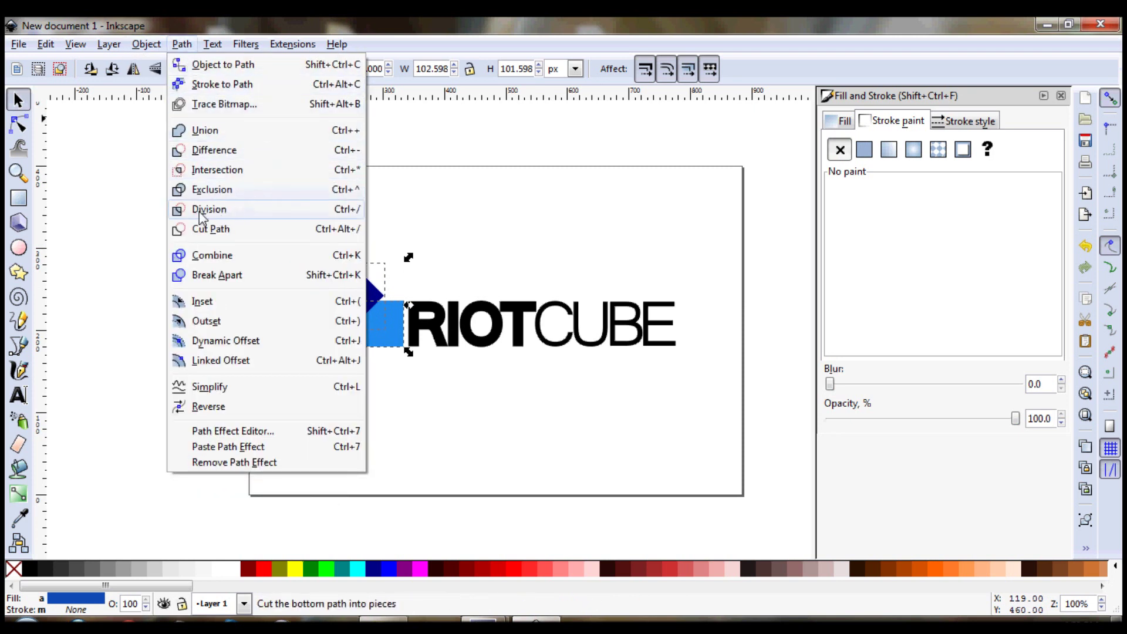
left_click(206, 211)
- Rotate the square's corner piece 180° and darken its blue fill
left_click(401, 240)
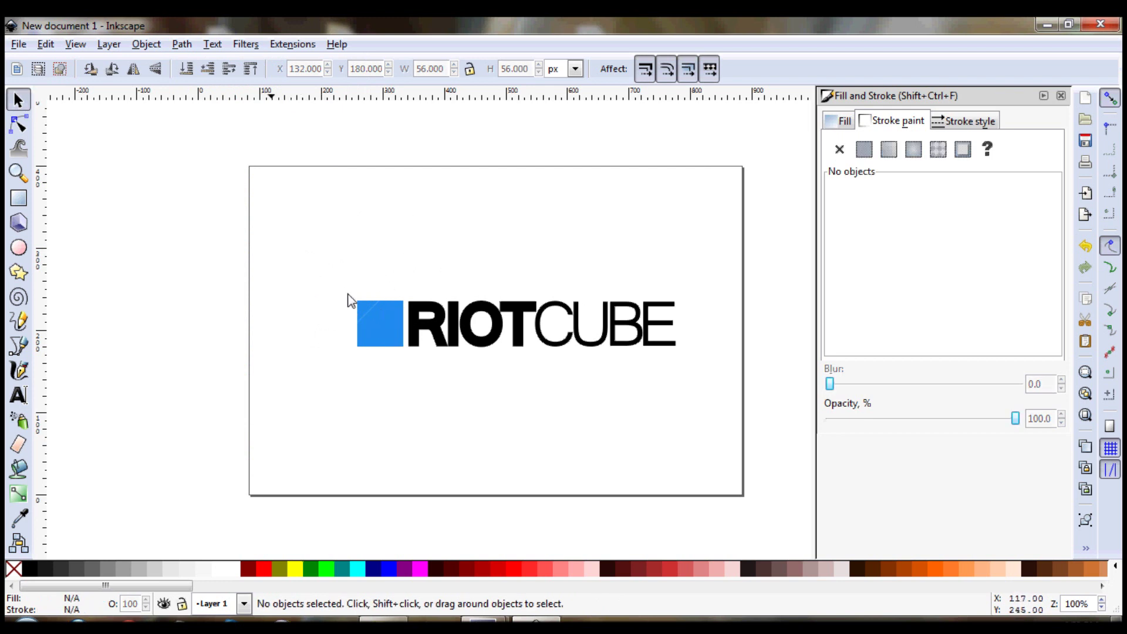
left_click(369, 311)
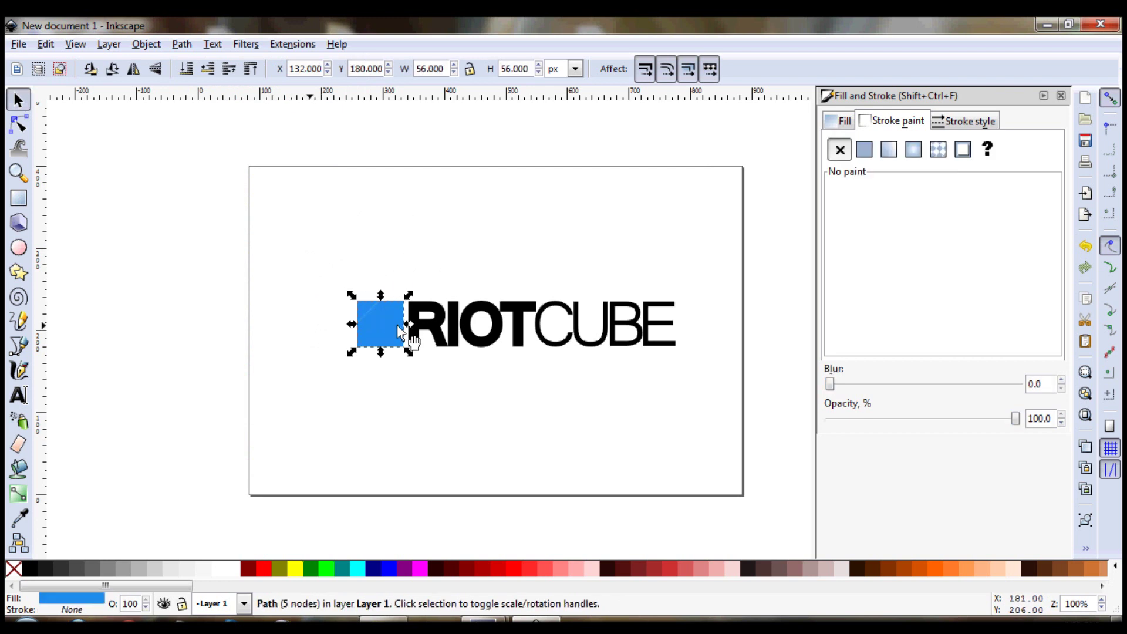
left_click(368, 305)
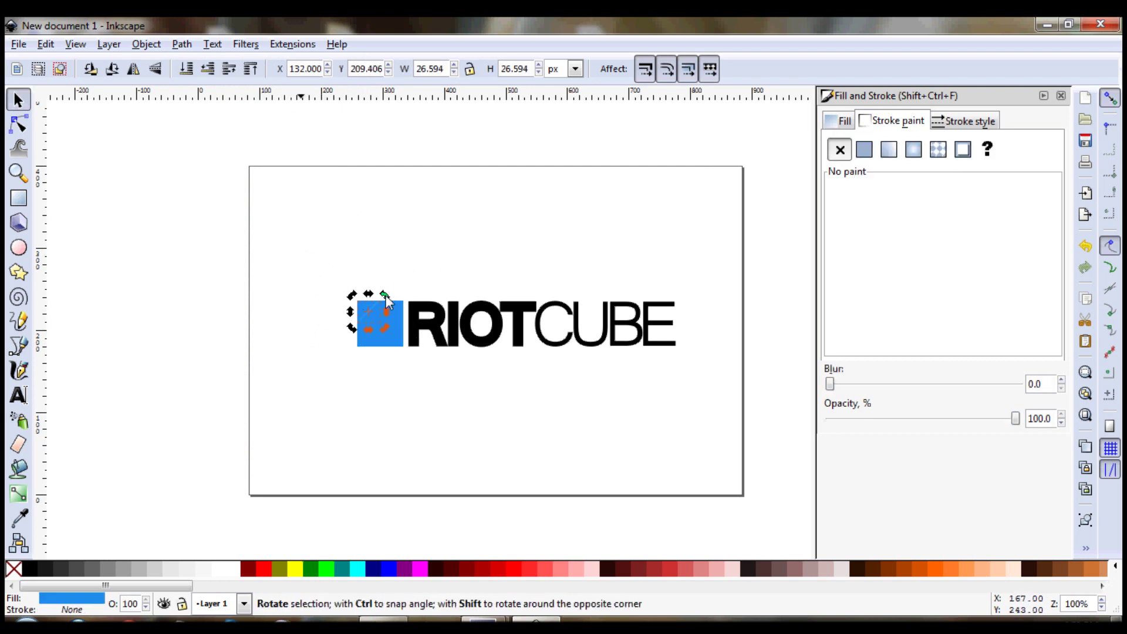
left_click_drag(386, 294, 330, 350)
left_click(844, 122)
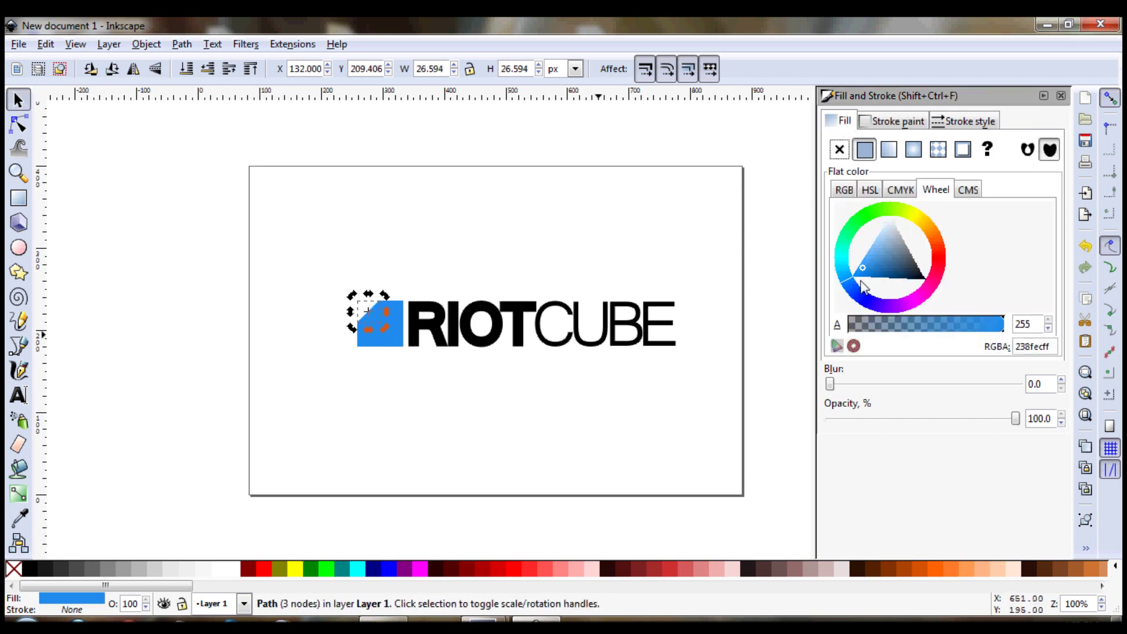
left_click_drag(862, 286, 881, 282)
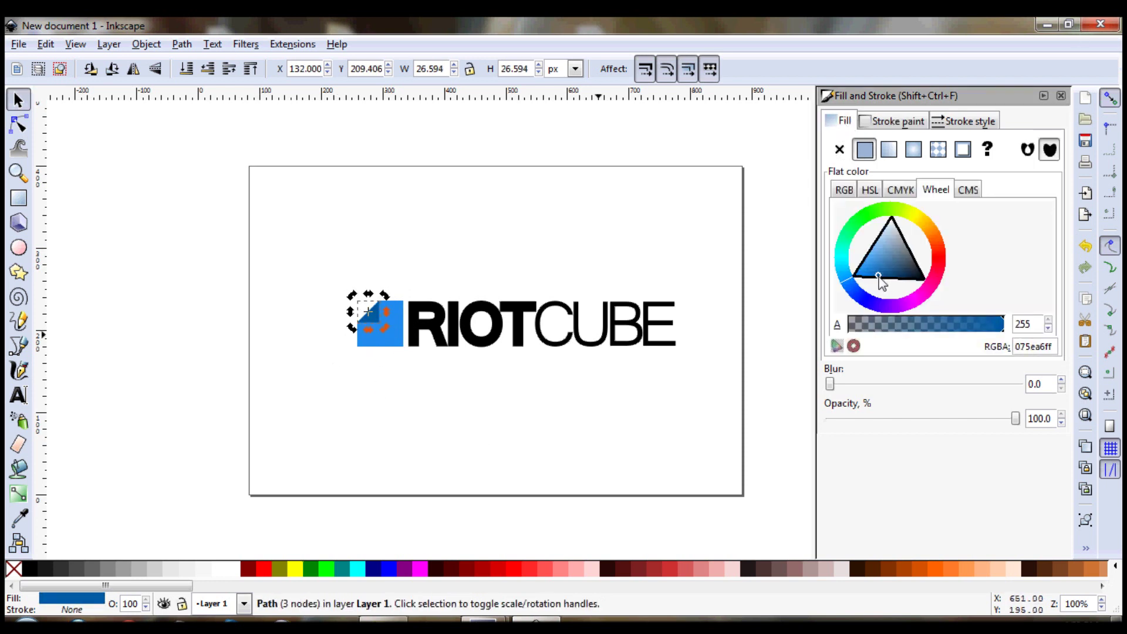
- Move the whole logo slightly left and up
left_click(604, 207)
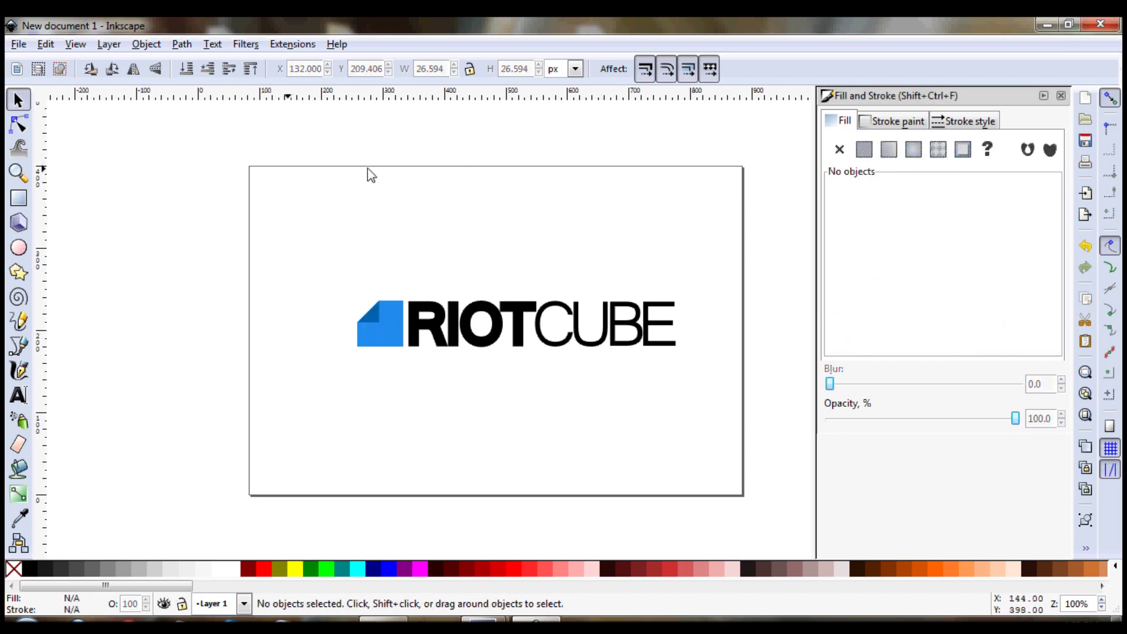
left_click_drag(321, 266, 704, 364)
left_click_drag(634, 328, 614, 321)
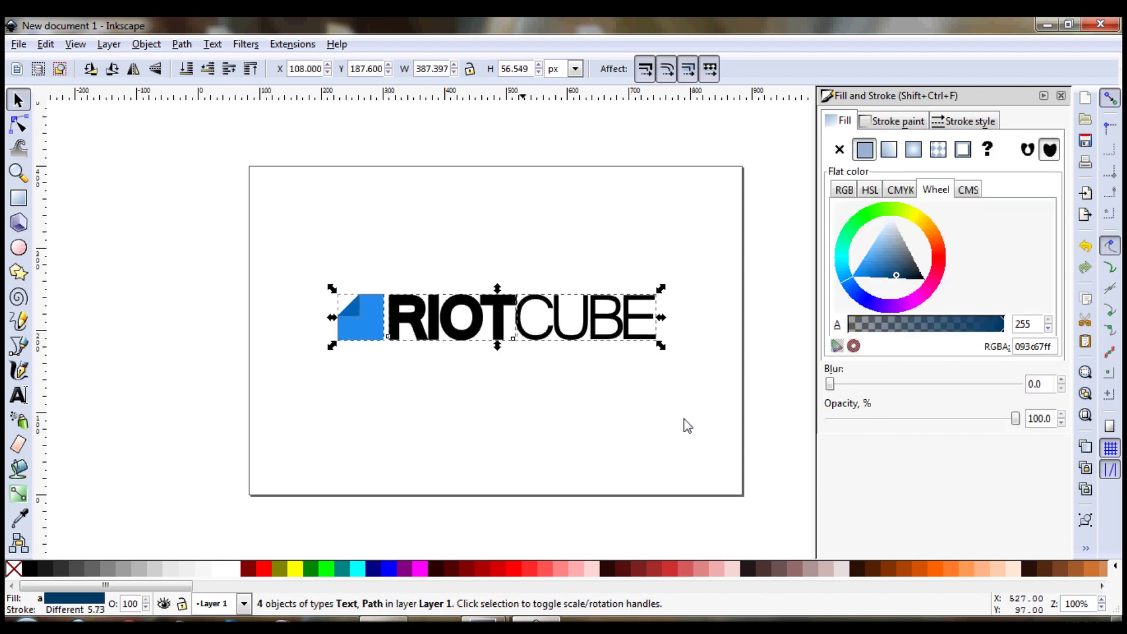
left_click(688, 426)
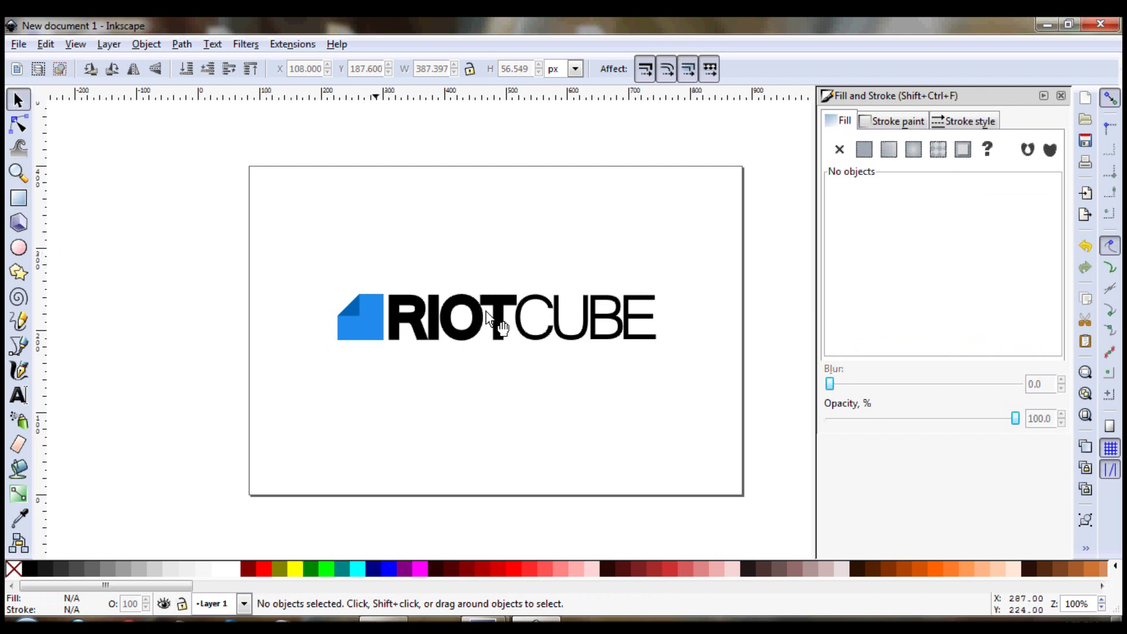
- Give CUBE the icon's blue 238fecff as both its fill and outline colour
left_click(362, 329)
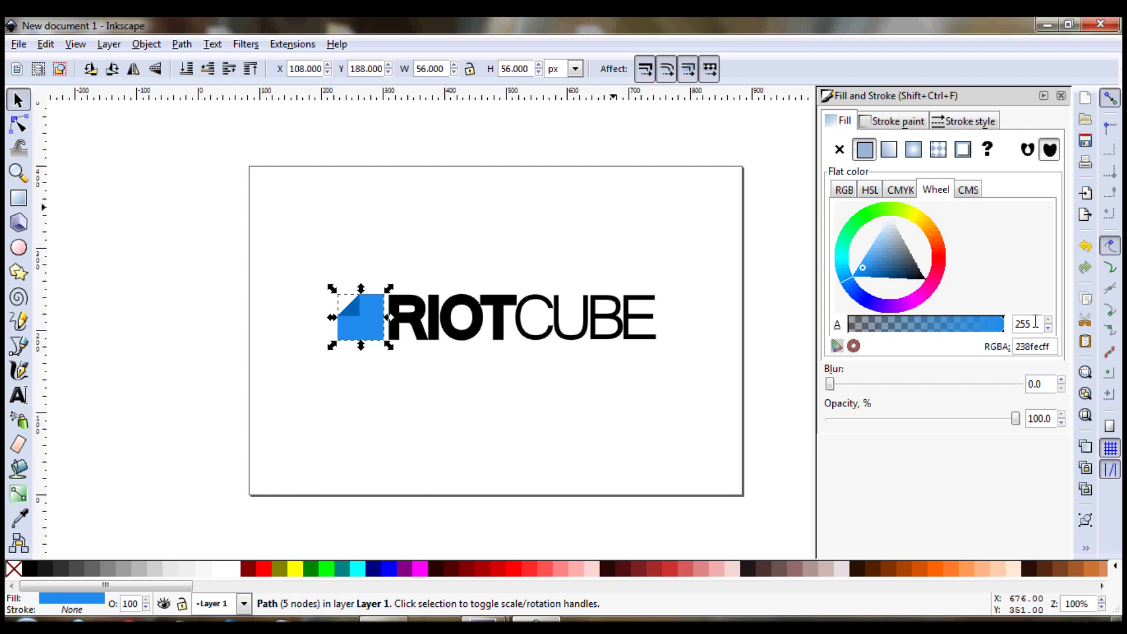
double_click(1055, 347)
key("ctrl+c")
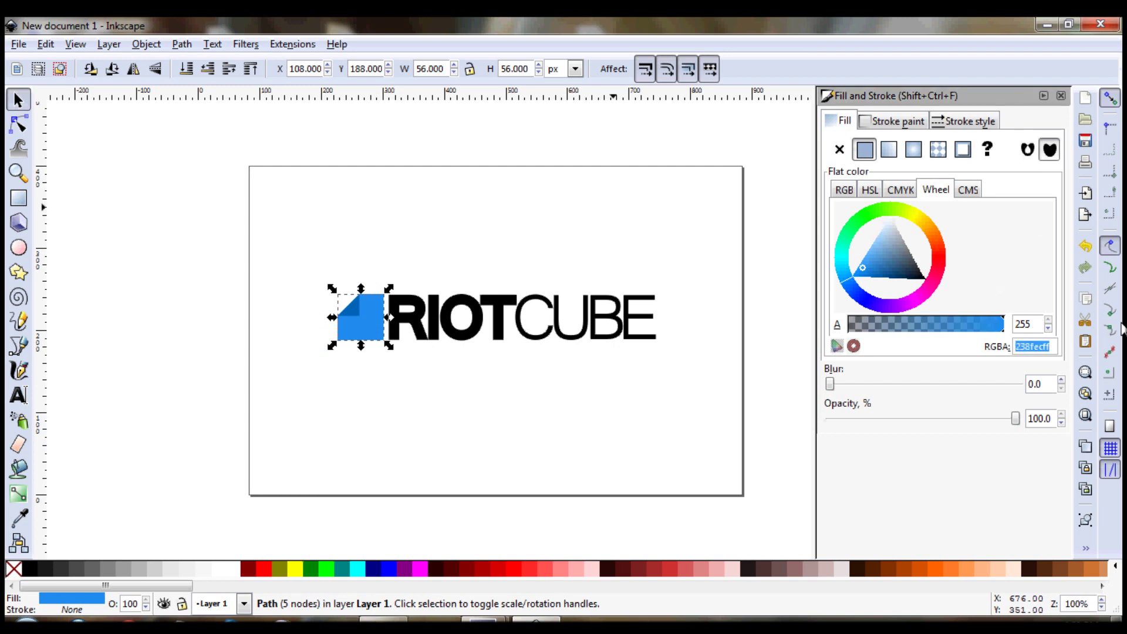
left_click(569, 334)
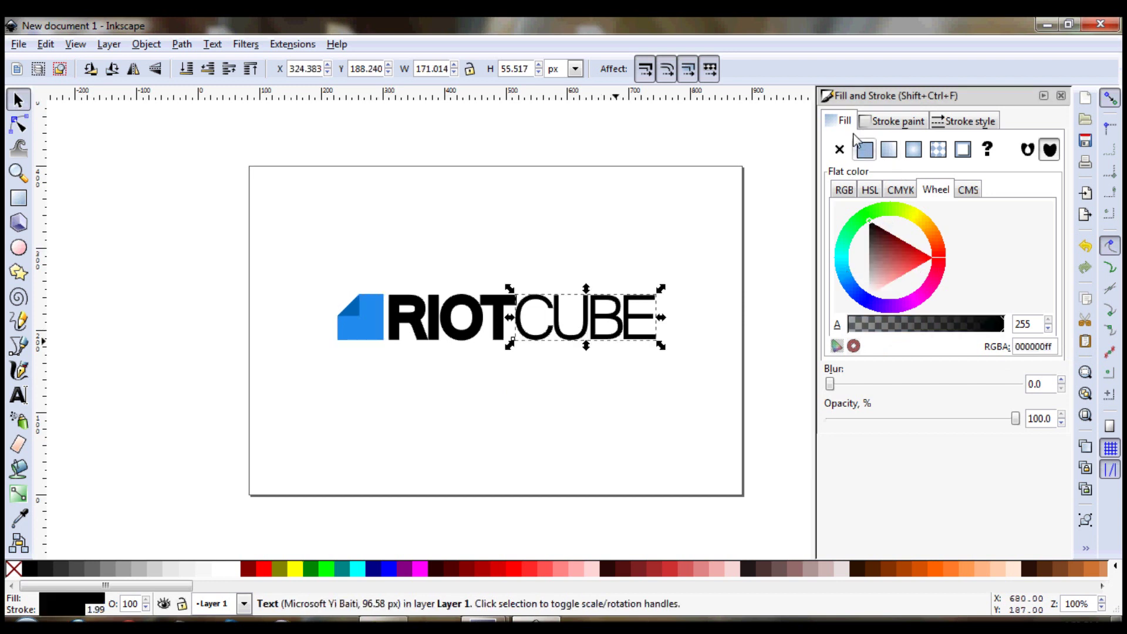
left_click(864, 150)
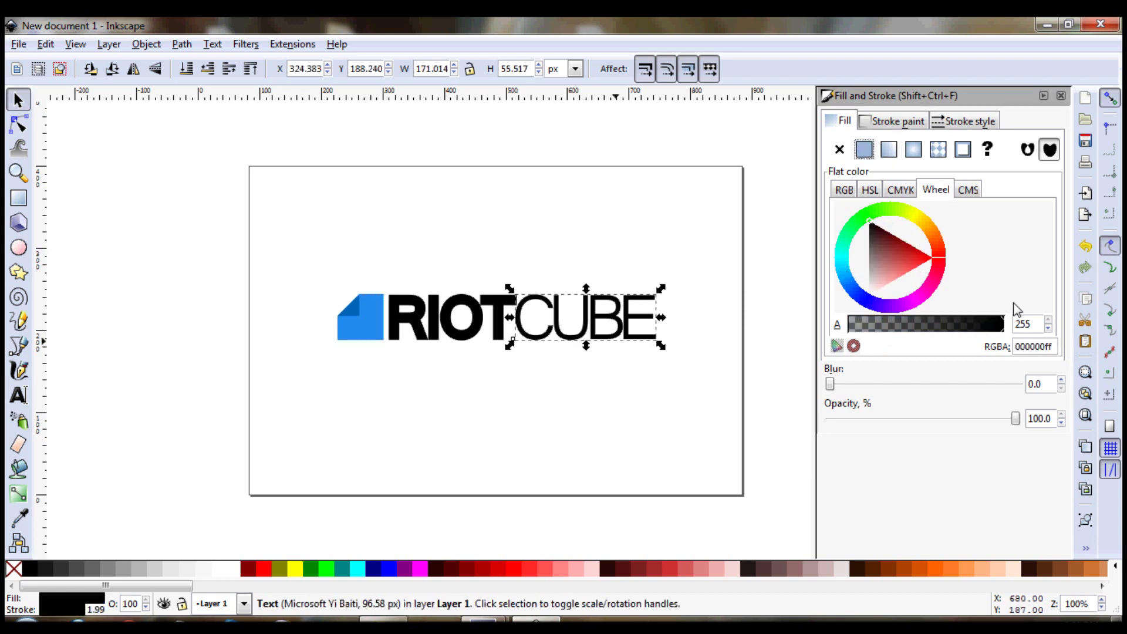
left_click_drag(1052, 346, 998, 347)
key("ctrl+v")
key("Return")
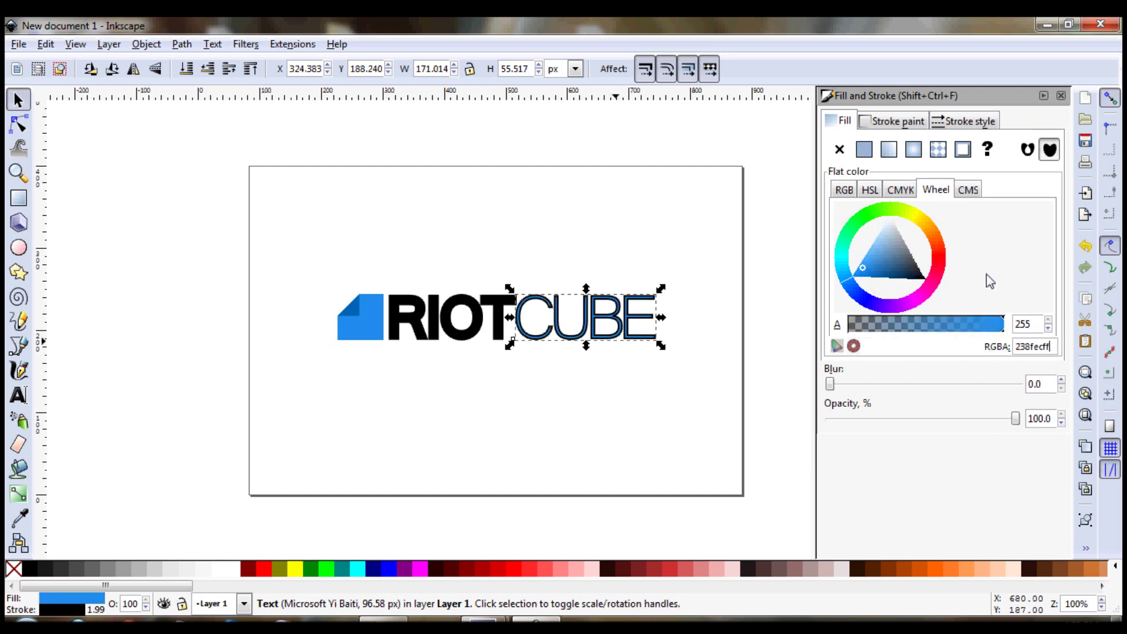
left_click(898, 122)
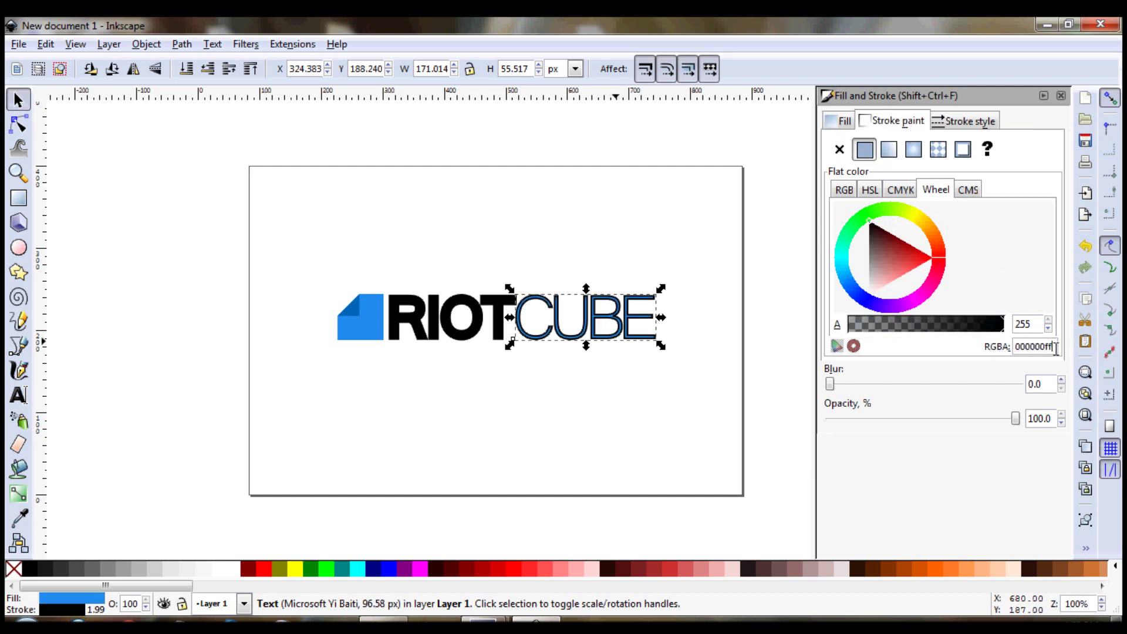
double_click(1038, 347)
key("ctrl+v")
key("Return")
left_click(555, 431)
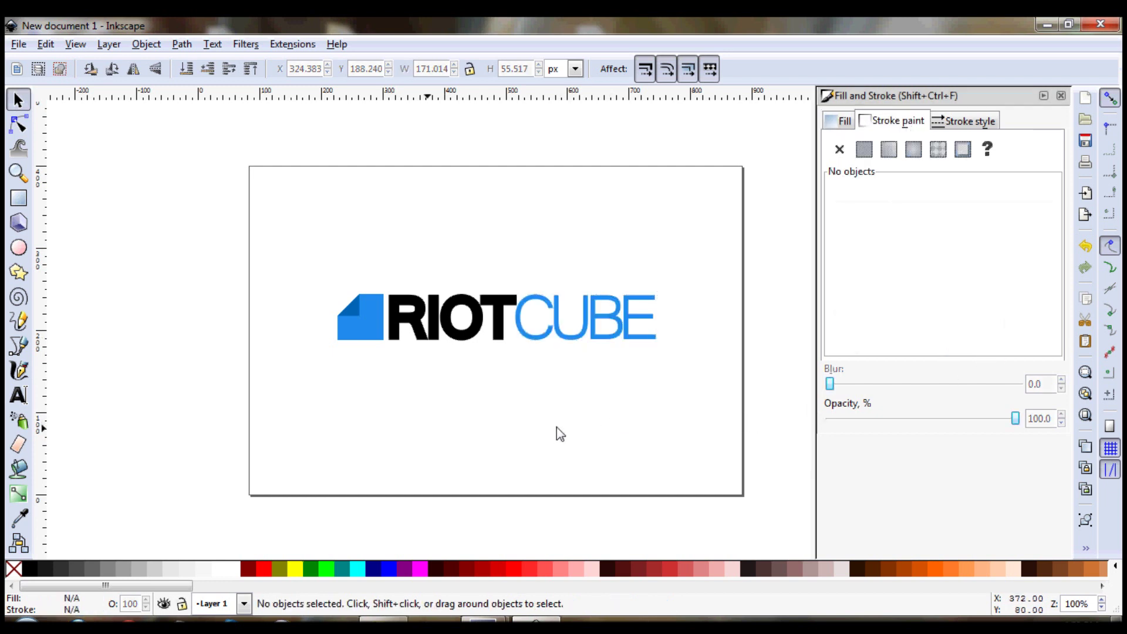
- Turn RIOT's outline dark grey (3d3d3dff)
left_click(481, 332)
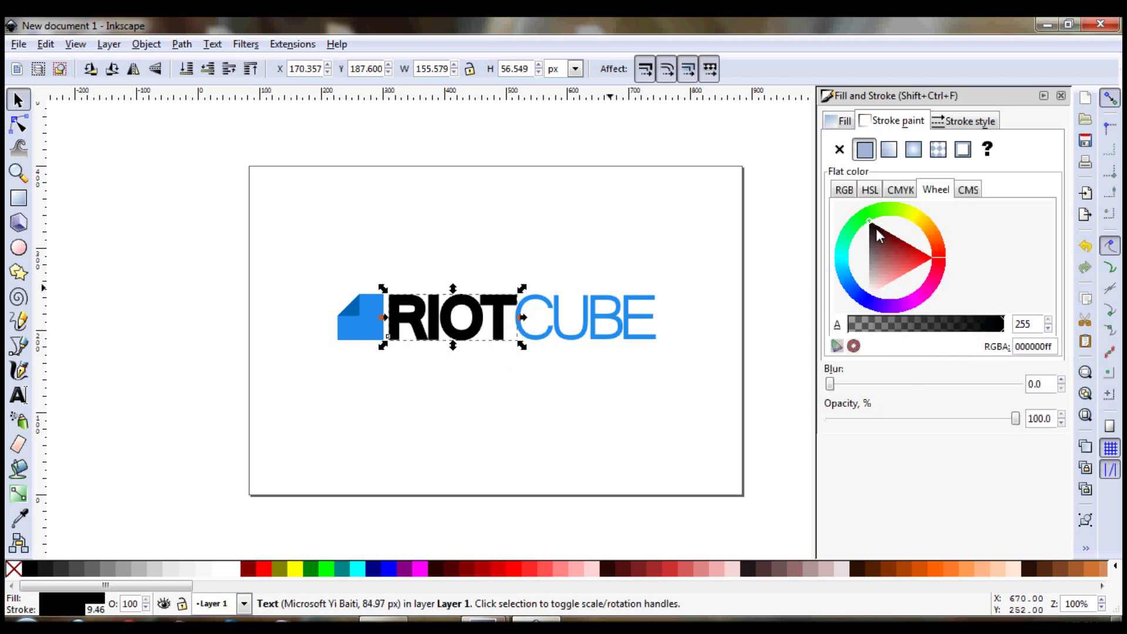
mouse_move(876, 229)
left_mouse_down()
mouse_move(873, 261)
mouse_move(869, 238)
left_mouse_up()
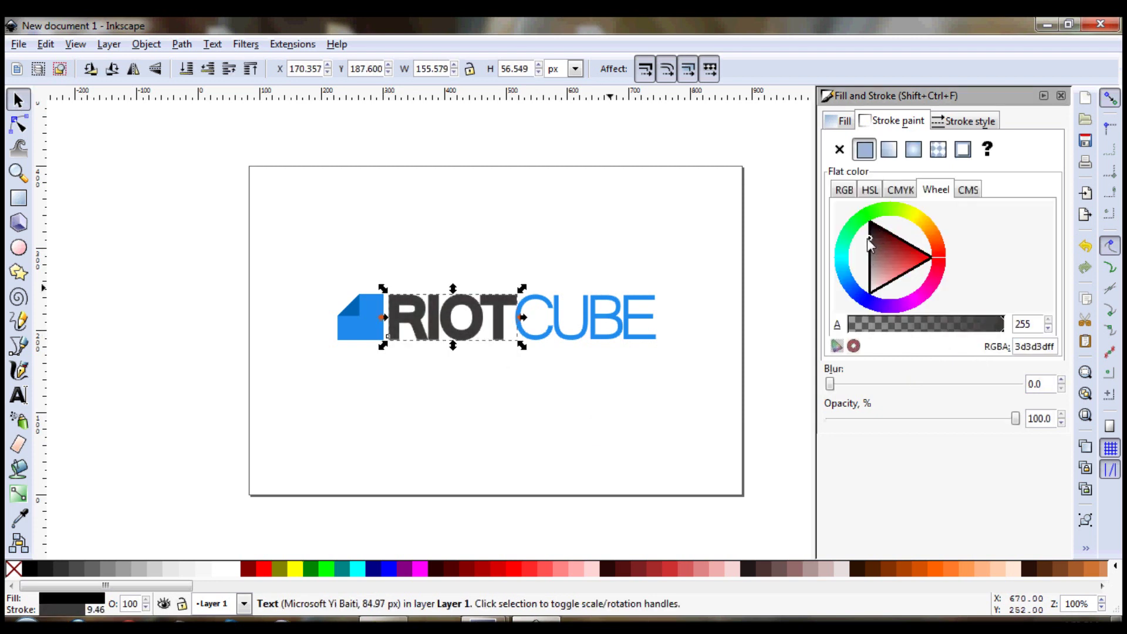
left_click(503, 410)
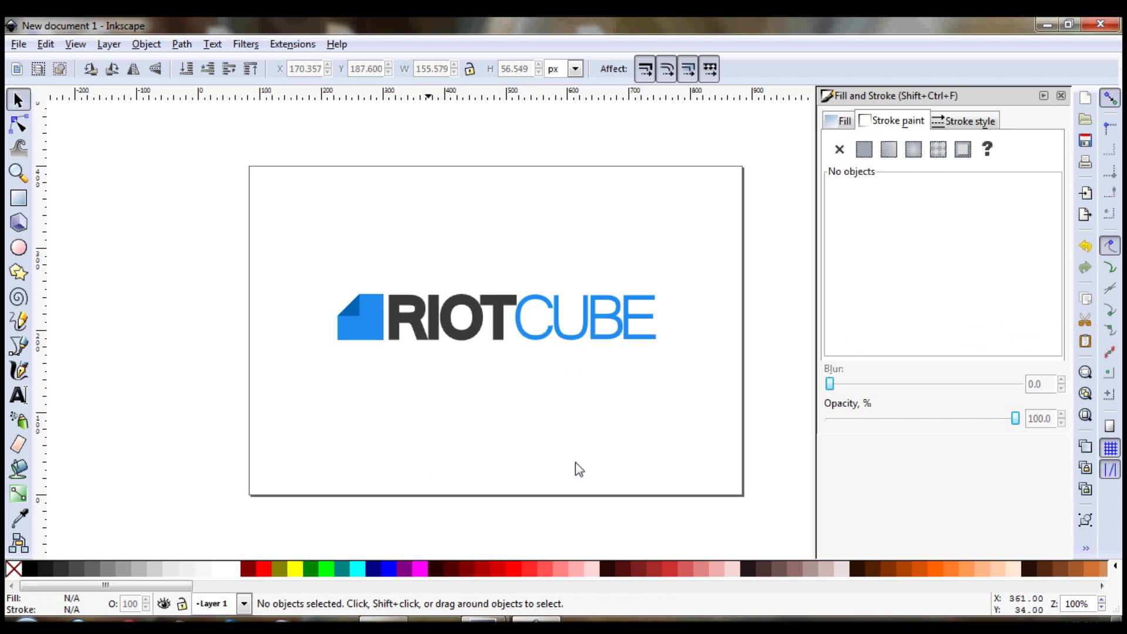
- Draw a wide ellipse over the logo and move it down over the lower half
left_click(19, 247)
mouse_move(307, 286)
left_mouse_down()
mouse_move(351, 318)
mouse_move(659, 390)
mouse_move(677, 372)
left_mouse_up()
key("s")
mouse_move(483, 377)
left_mouse_down()
mouse_move(503, 431)
mouse_move(487, 364)
mouse_move(499, 389)
mouse_move(493, 380)
left_mouse_up()
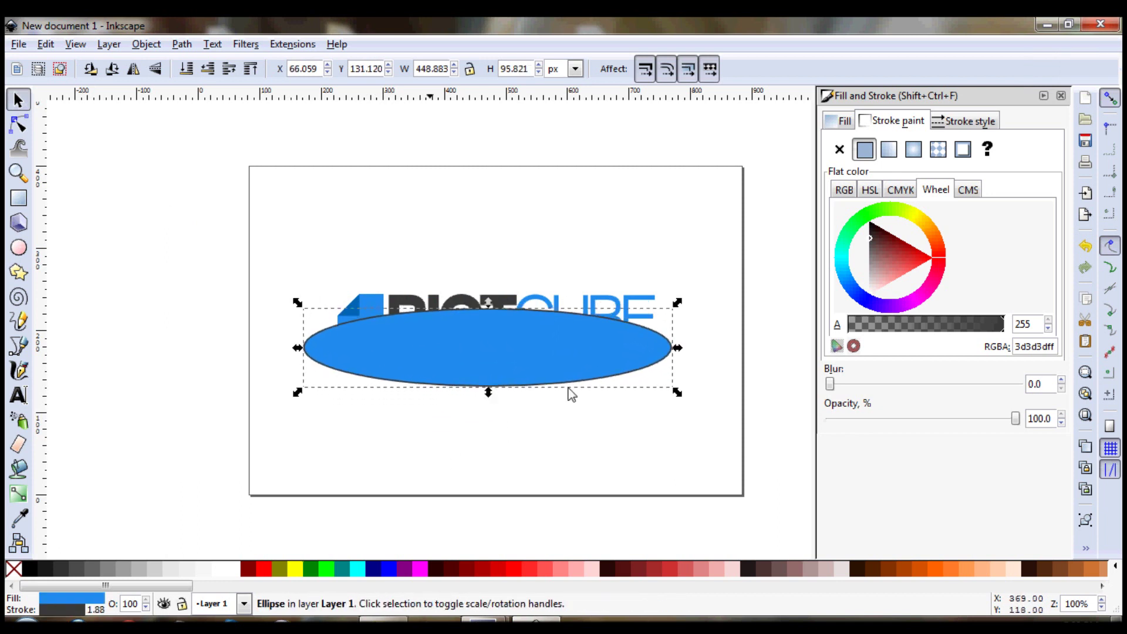
- Give the ellipse a linear gradient fill and no outline
left_click(846, 121)
left_click(841, 149)
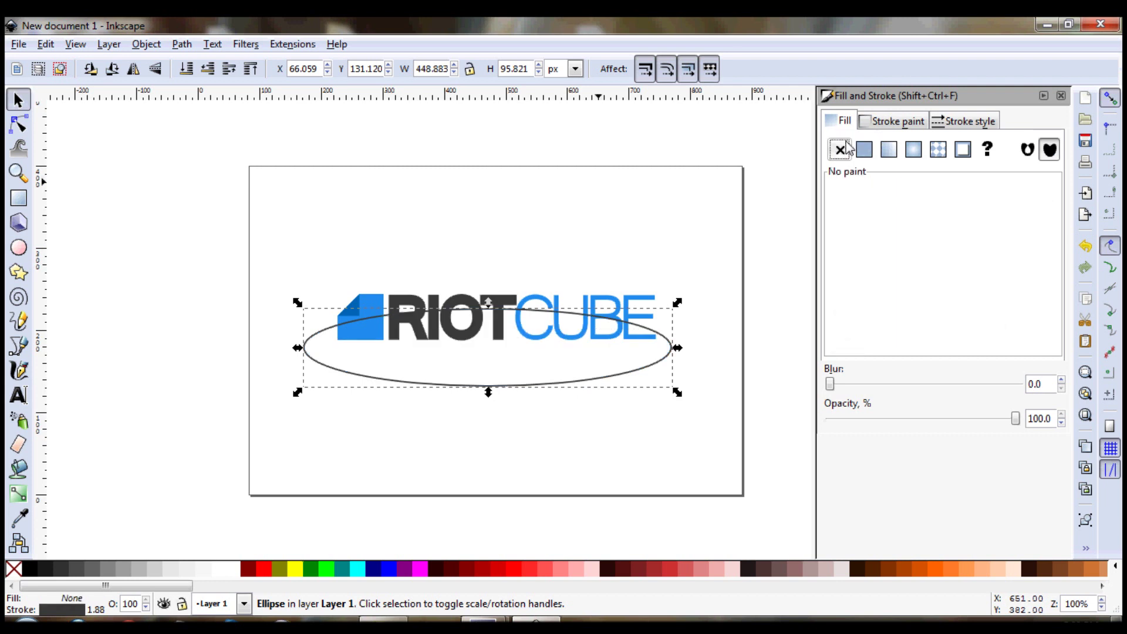
left_click(864, 149)
left_click(889, 149)
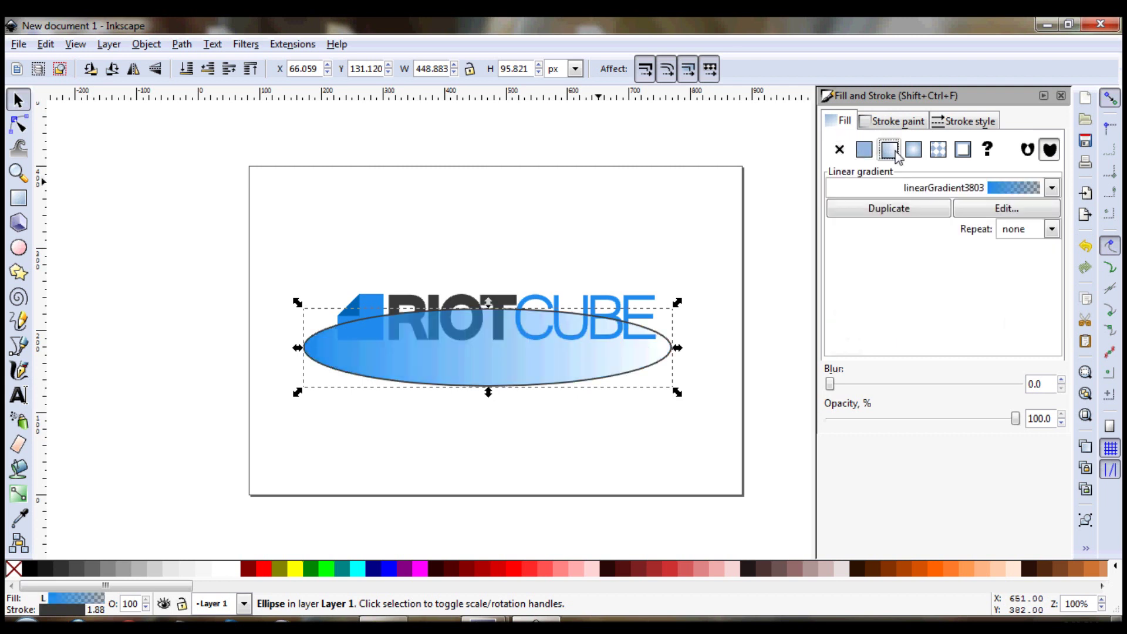
left_click(895, 120)
left_click(839, 149)
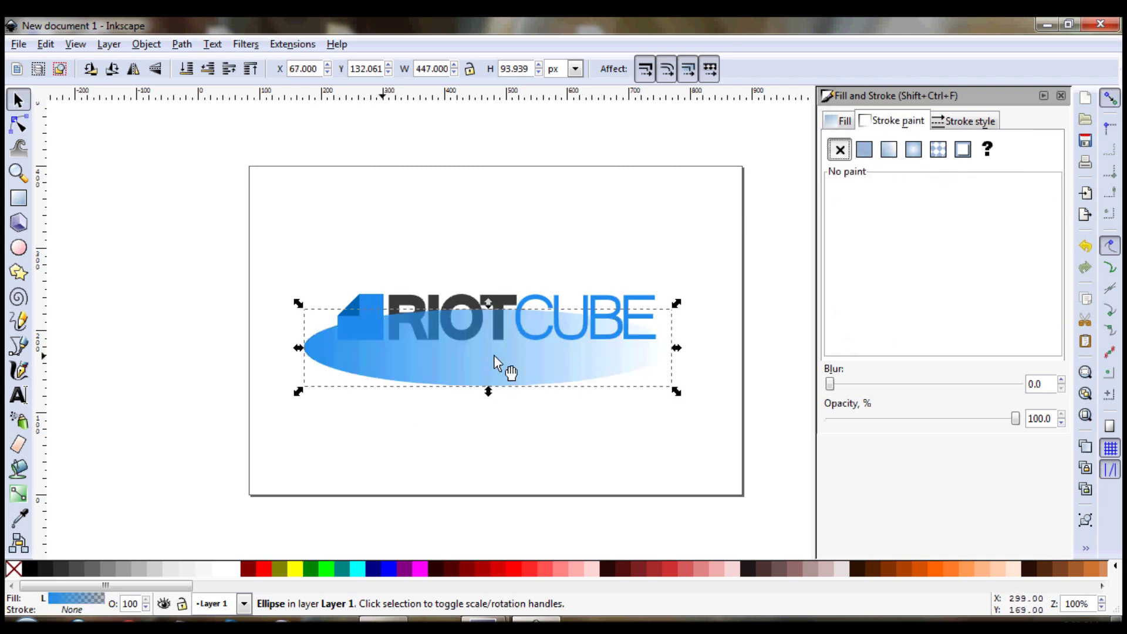
left_click(851, 122)
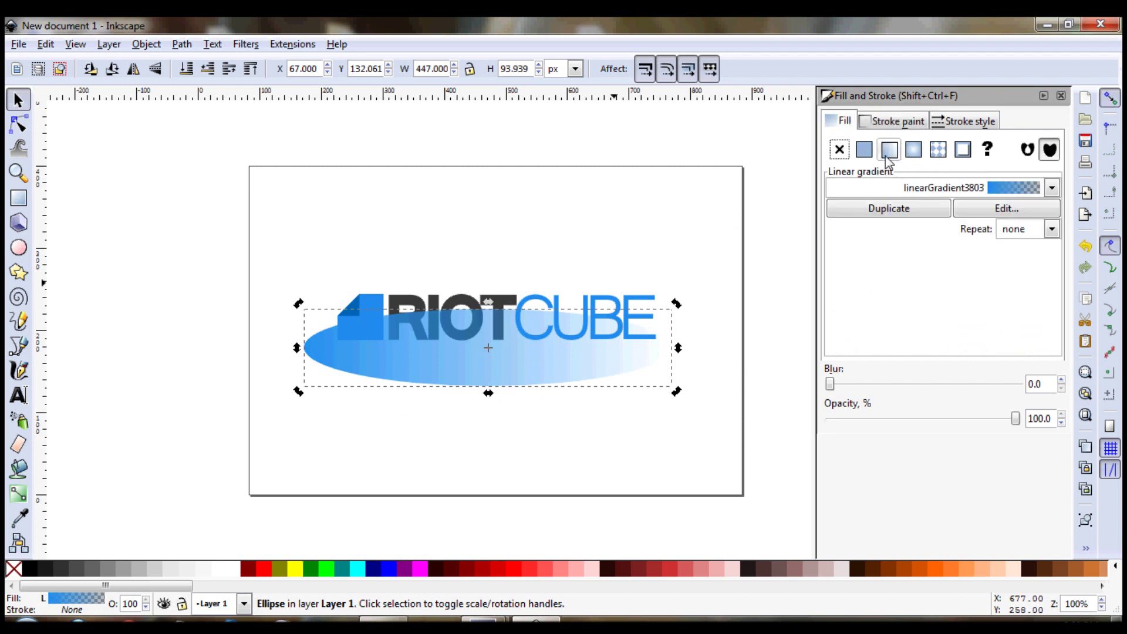
- Set both gradient stops of the ellipse's fill to white in the gradient editor
left_click(1000, 211)
left_click(831, 223)
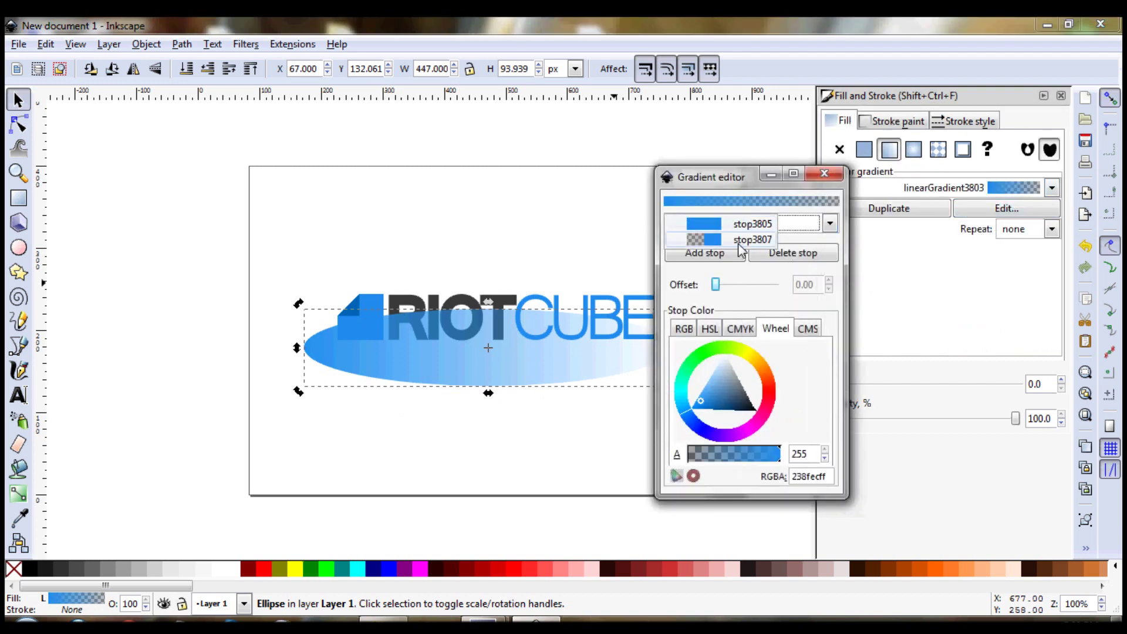
left_click(716, 224)
left_click_drag(713, 377, 734, 339)
left_click(830, 223)
left_click(748, 239)
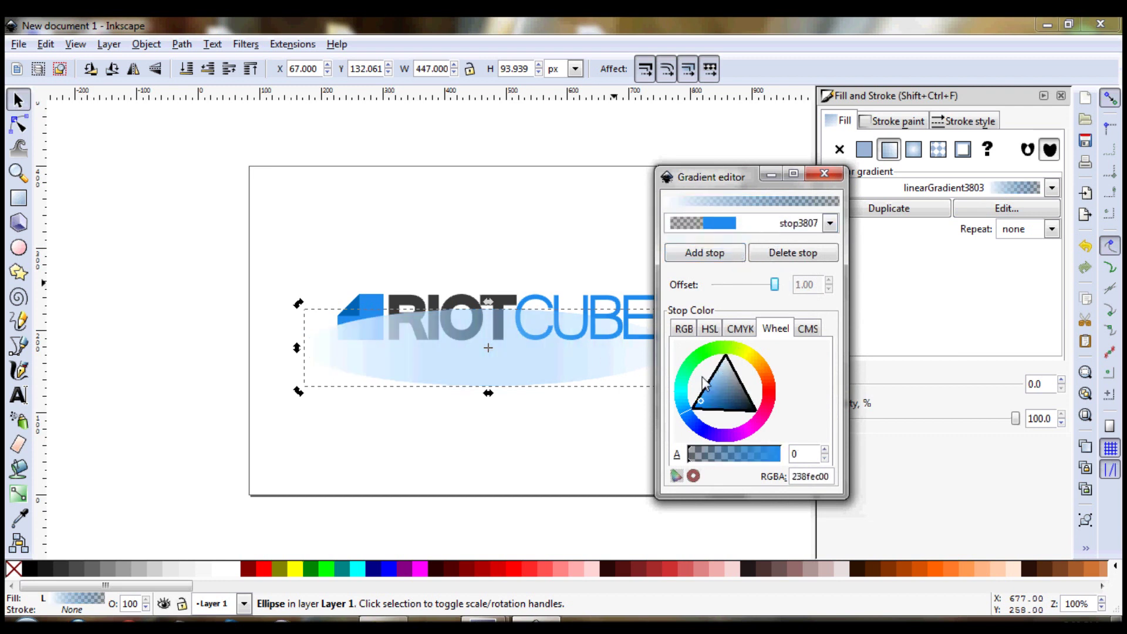
left_click(727, 352)
left_click_drag(725, 455, 677, 458)
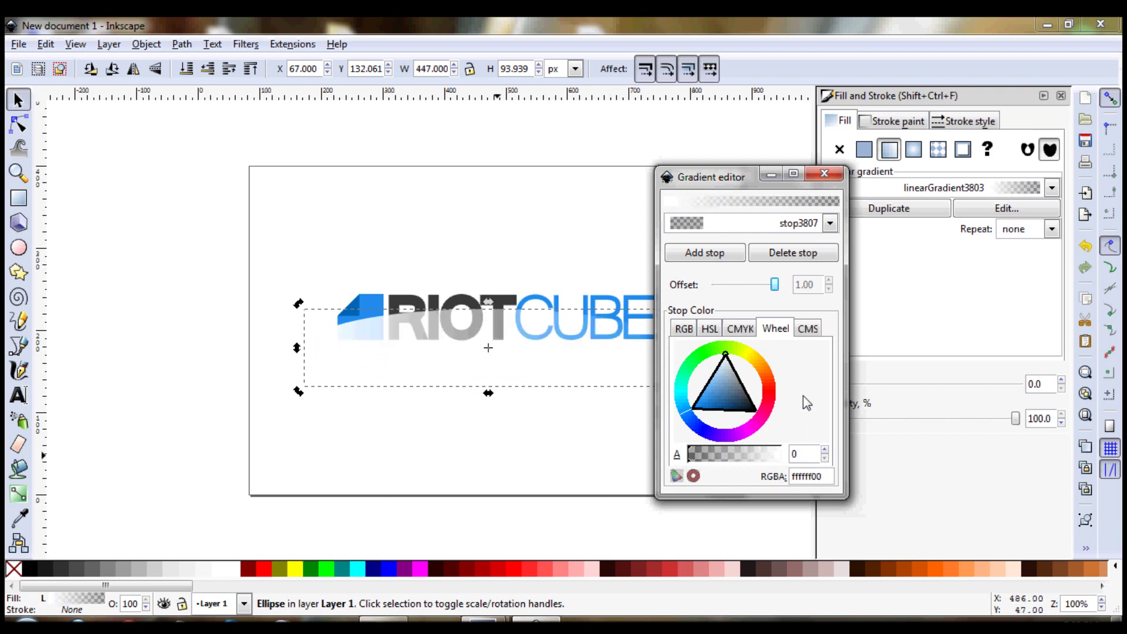
left_click(825, 173)
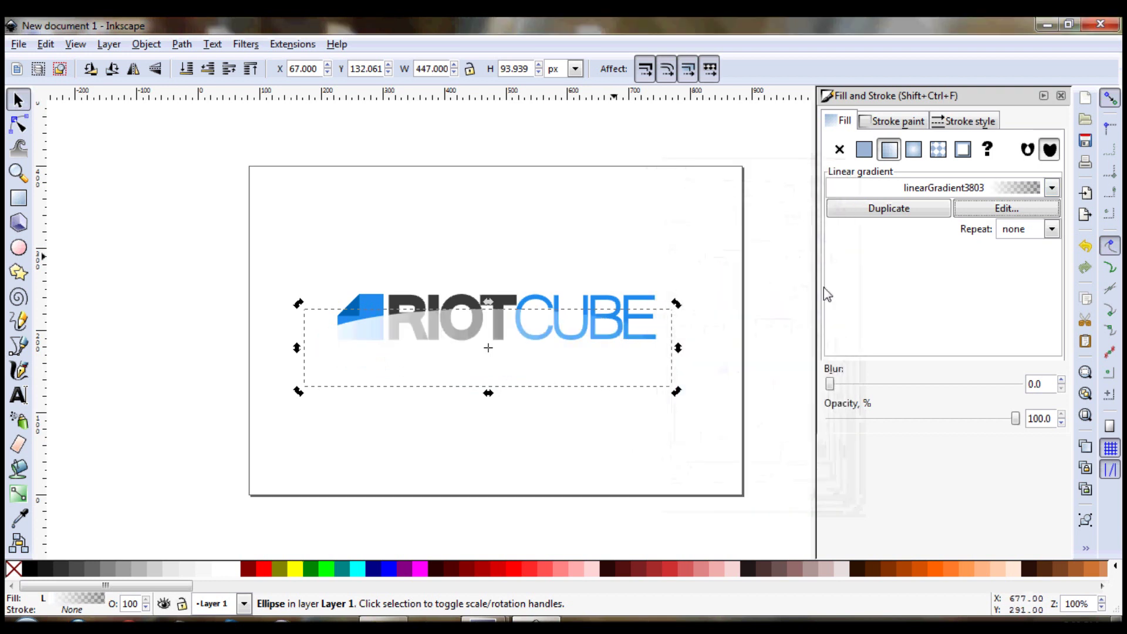
- Redraw the gradient so it fades vertically from top to bottom
left_click(18, 494)
left_click_drag(304, 349, 499, 309)
left_click(499, 310)
left_click_drag(673, 348, 499, 388)
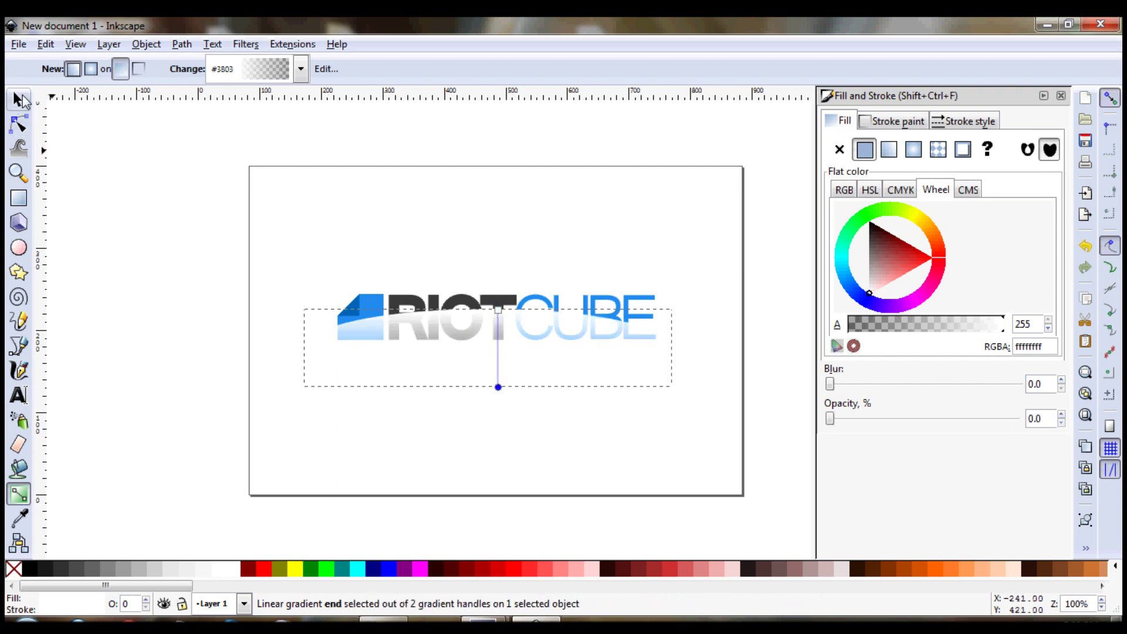
- Flatten the ellipse, lower its opacity to about 39%, and nudge it right and up
left_click(17, 100)
left_click_drag(489, 392, 491, 367)
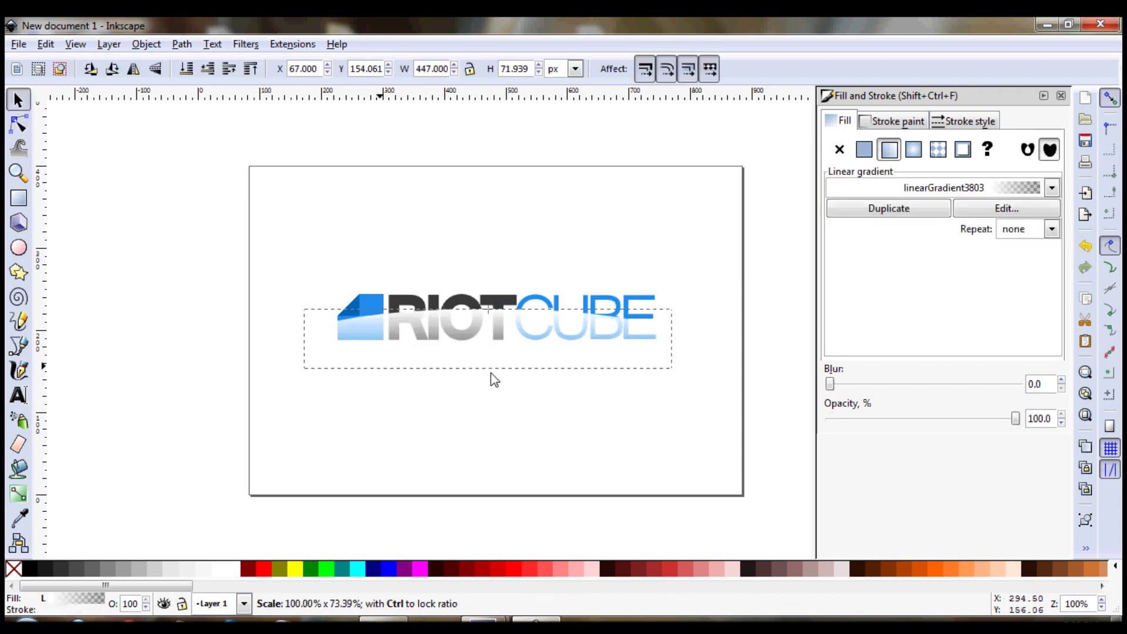
left_click_drag(1016, 419, 878, 420)
left_click(549, 416)
left_click(515, 351)
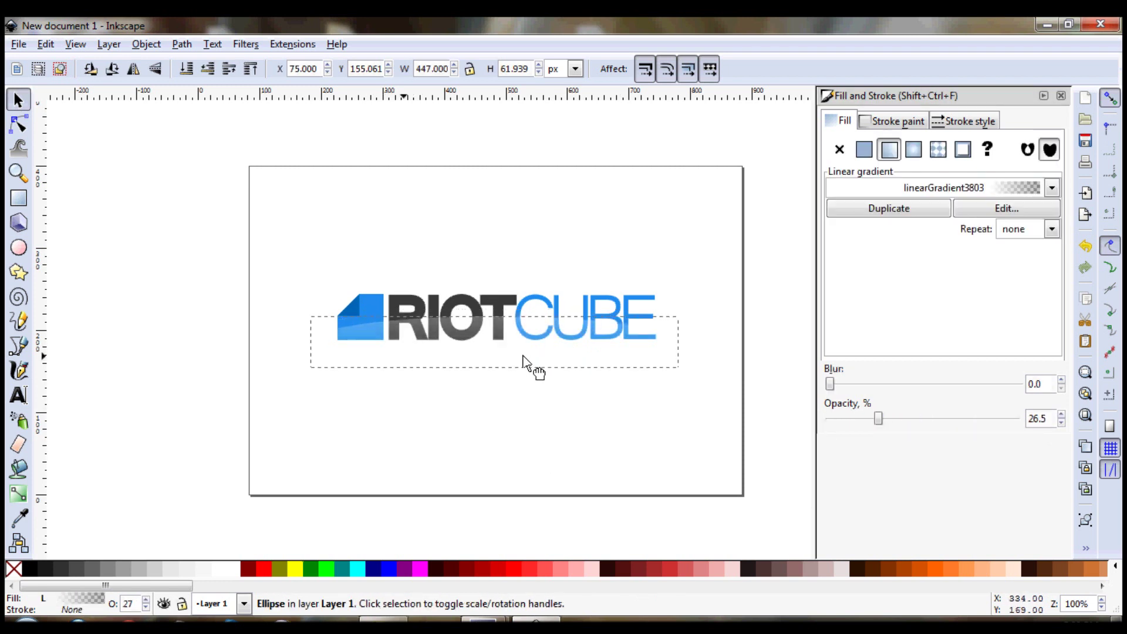
left_click_drag(518, 358, 526, 355)
- Set the ellipse opacity to 20% and flatten it further to about 37 px tall
left_click_drag(1053, 418, 921, 432)
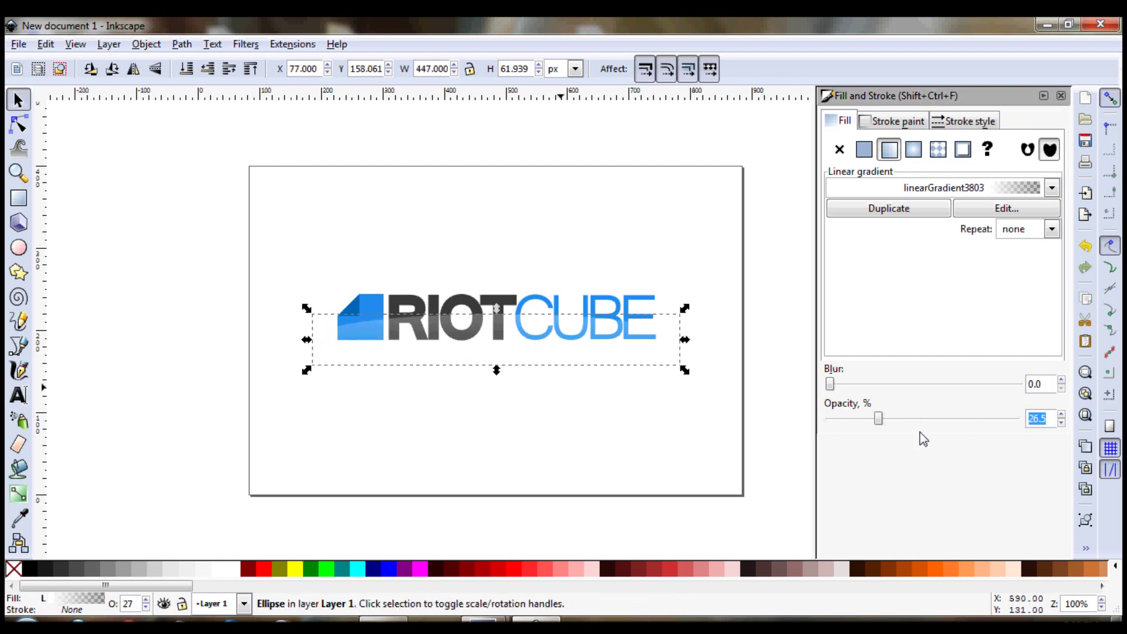
type("20")
key("Return")
left_click(673, 448)
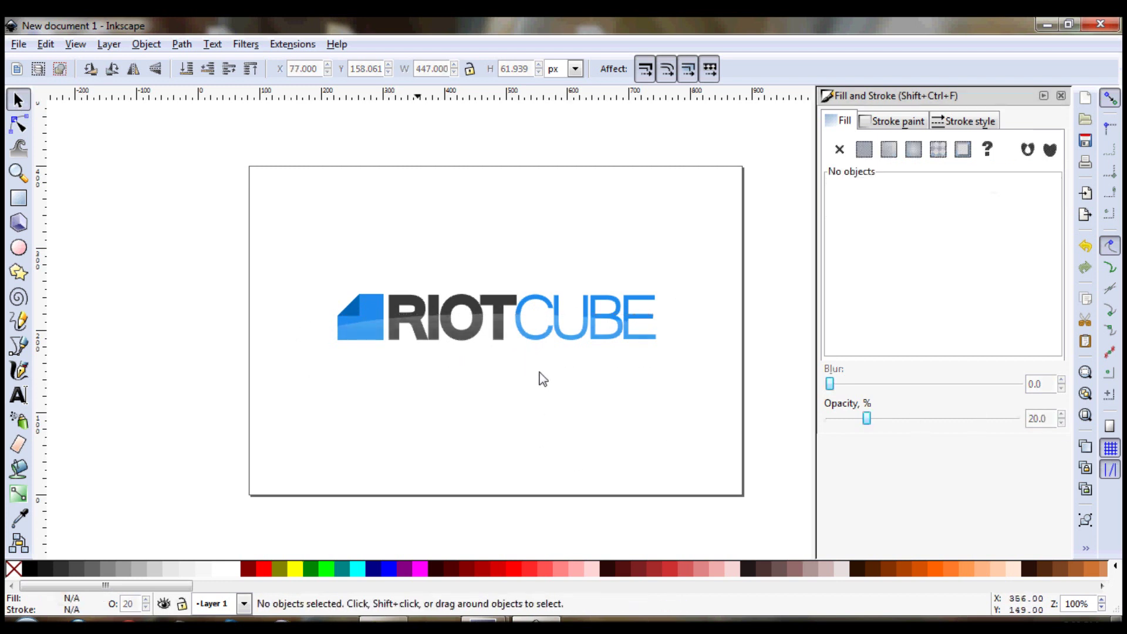
left_click(516, 347)
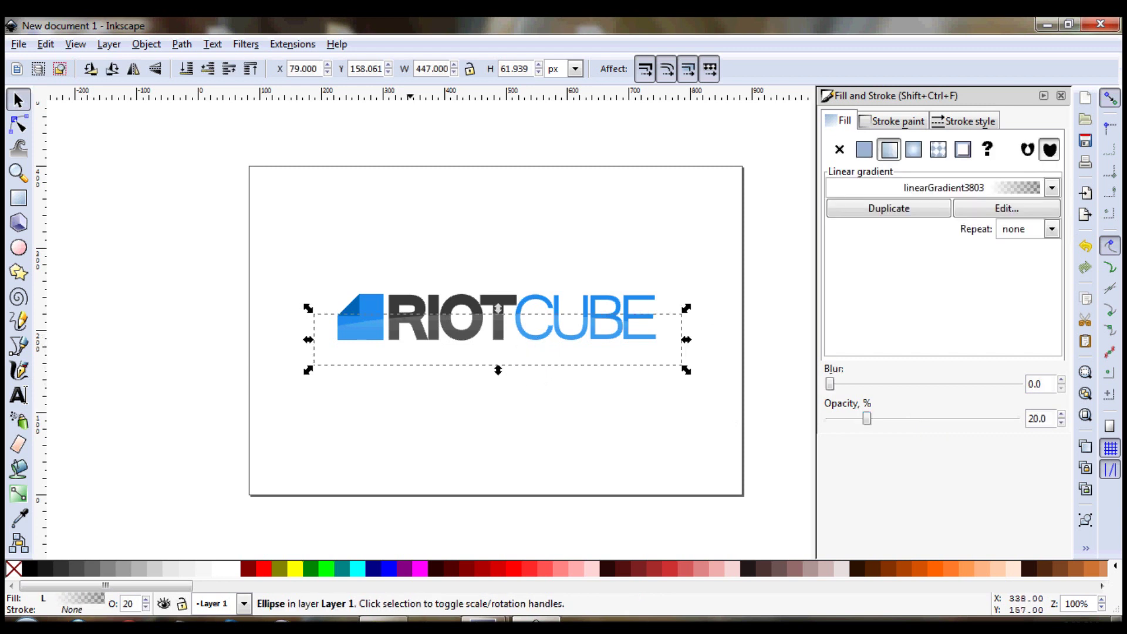
left_click_drag(498, 371, 497, 350)
left_click(561, 407)
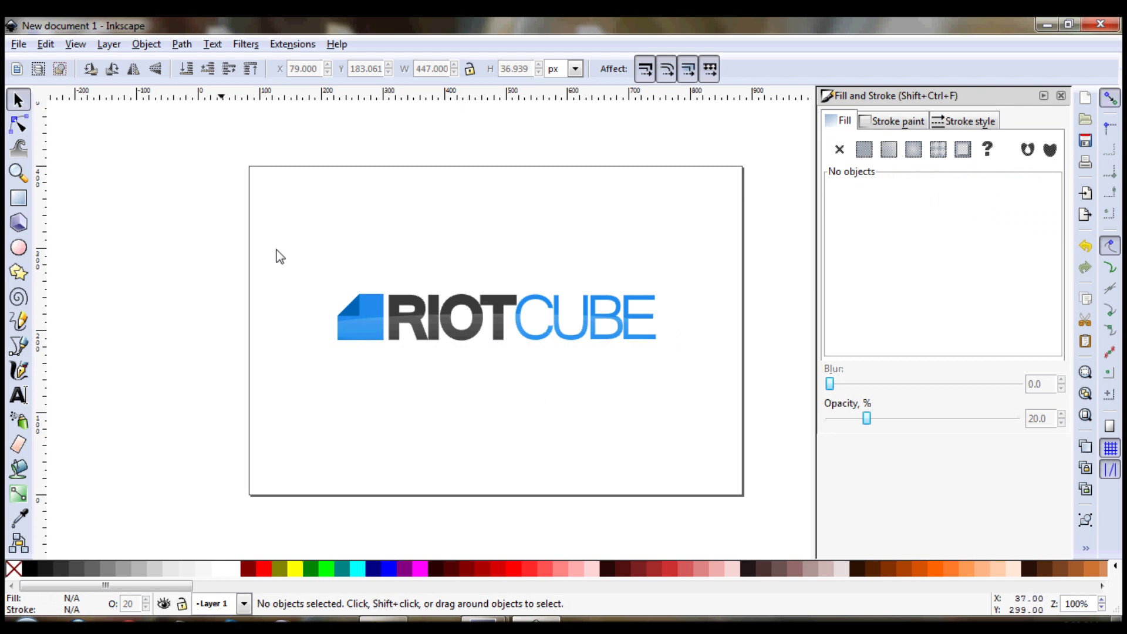
- Select the icon, lettering and shine together and enlarge them to about 611 × 84 px
left_click_drag(277, 242, 709, 399)
left_click_drag(308, 350, 251, 372)
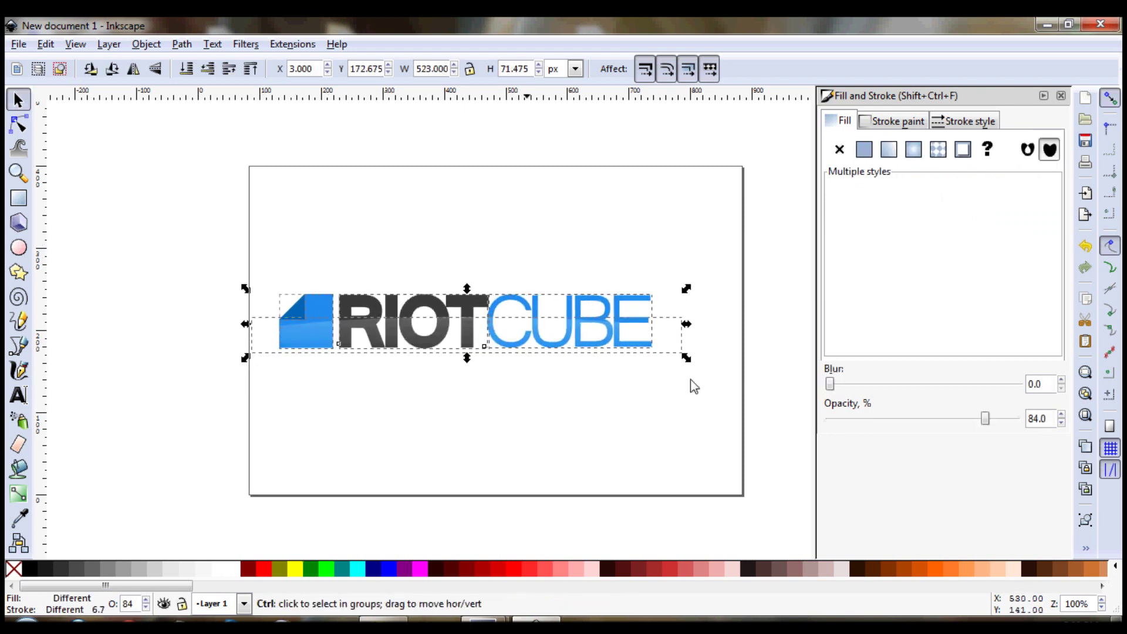
left_click_drag(685, 360, 758, 408)
left_click(740, 538)
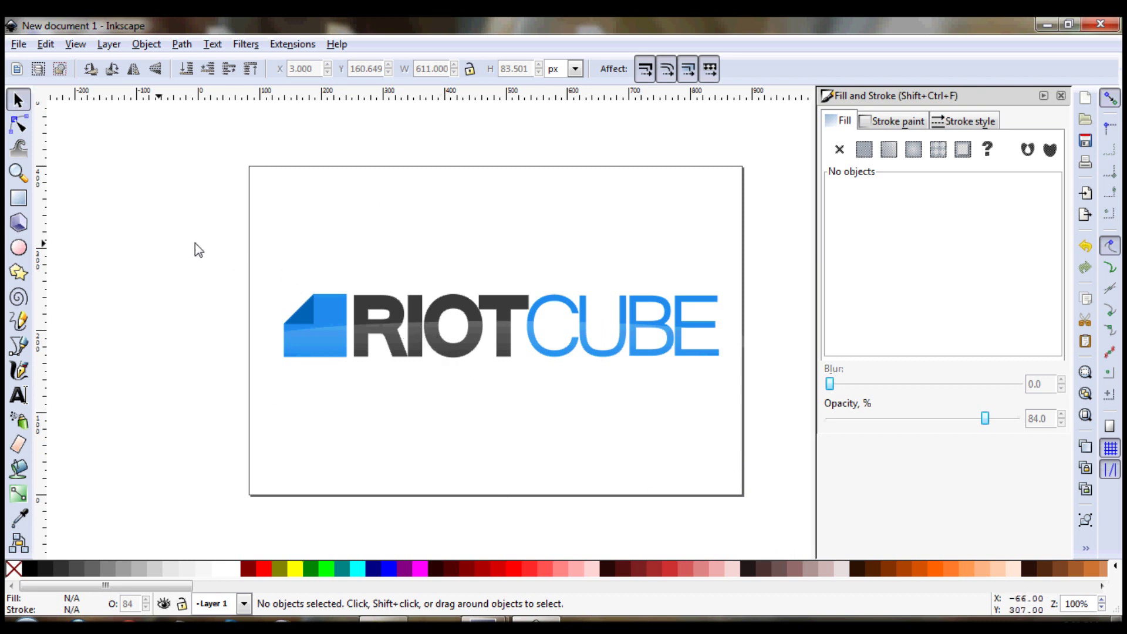
- Move the logo up and right, then place CUBE beneath RIOT and enlarge it
left_click_drag(186, 229, 737, 393)
left_click_drag(429, 335, 492, 288)
left_click(526, 410)
left_click_drag(693, 261, 514, 335)
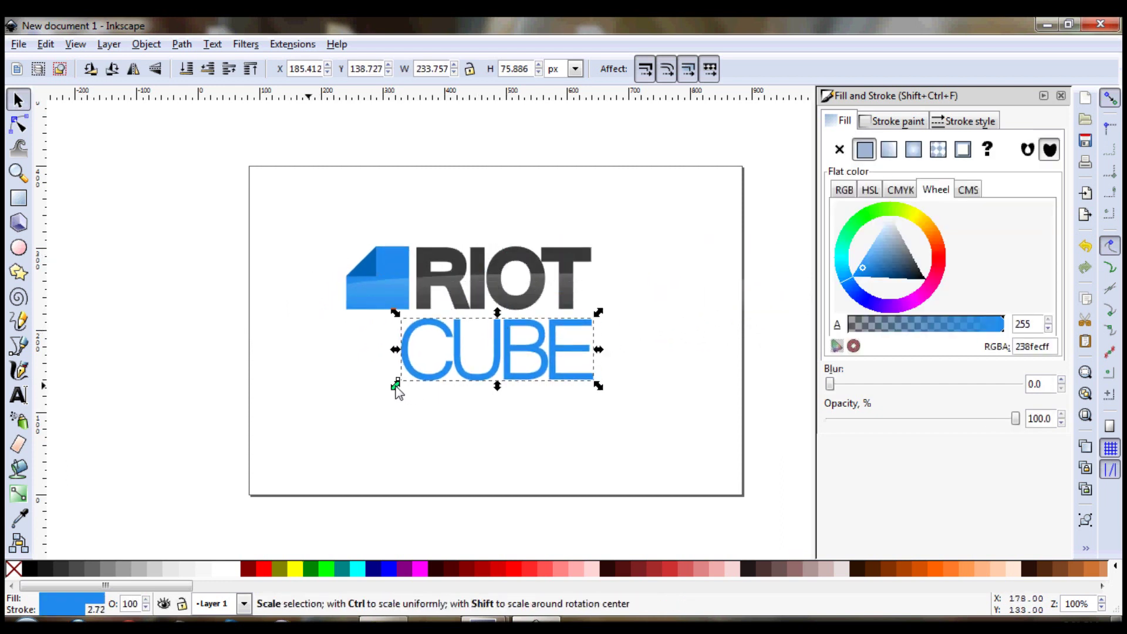
left_click_drag(395, 386, 344, 422)
key("Up")
left_click(691, 477)
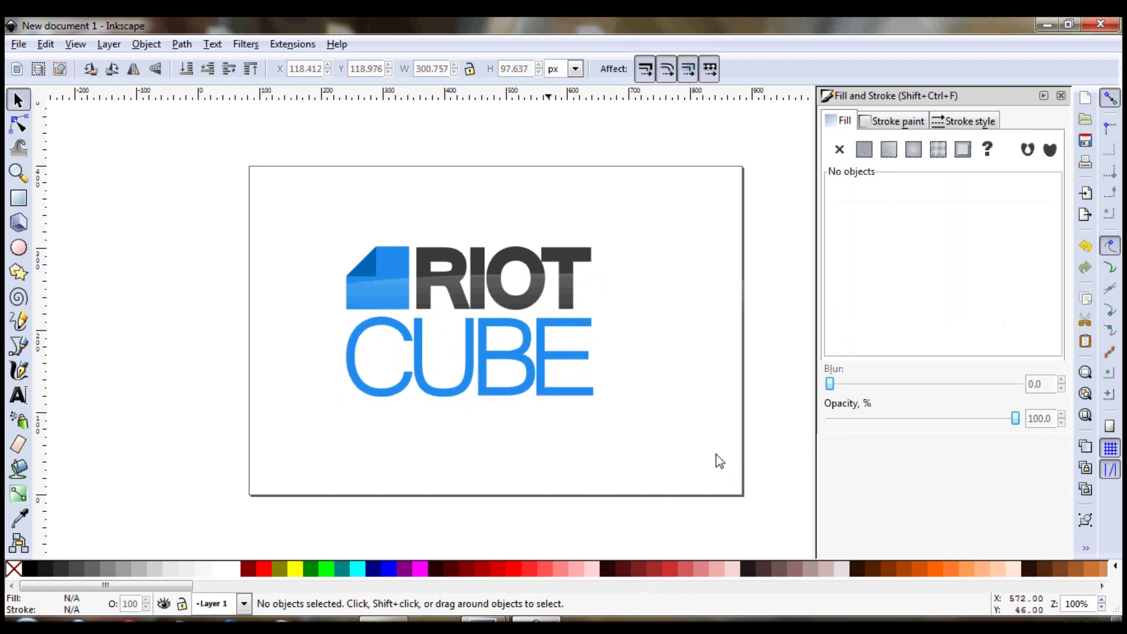
- Narrow the shine ellipse to RIOT's width, about 384 px
left_click(526, 286)
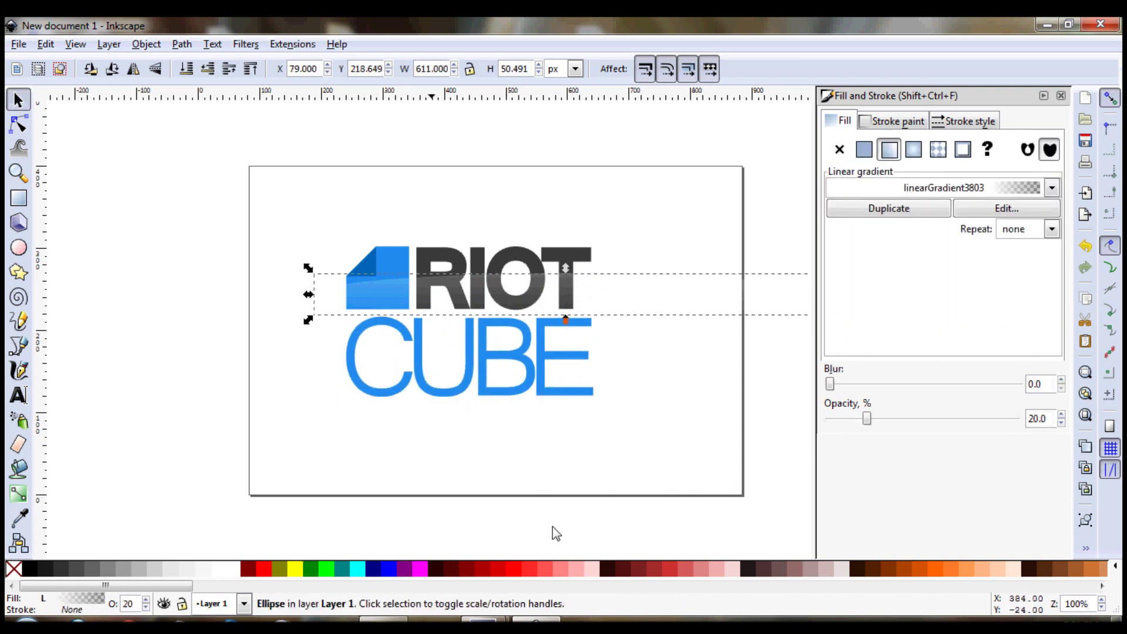
left_click_drag(752, 468, 833, 477)
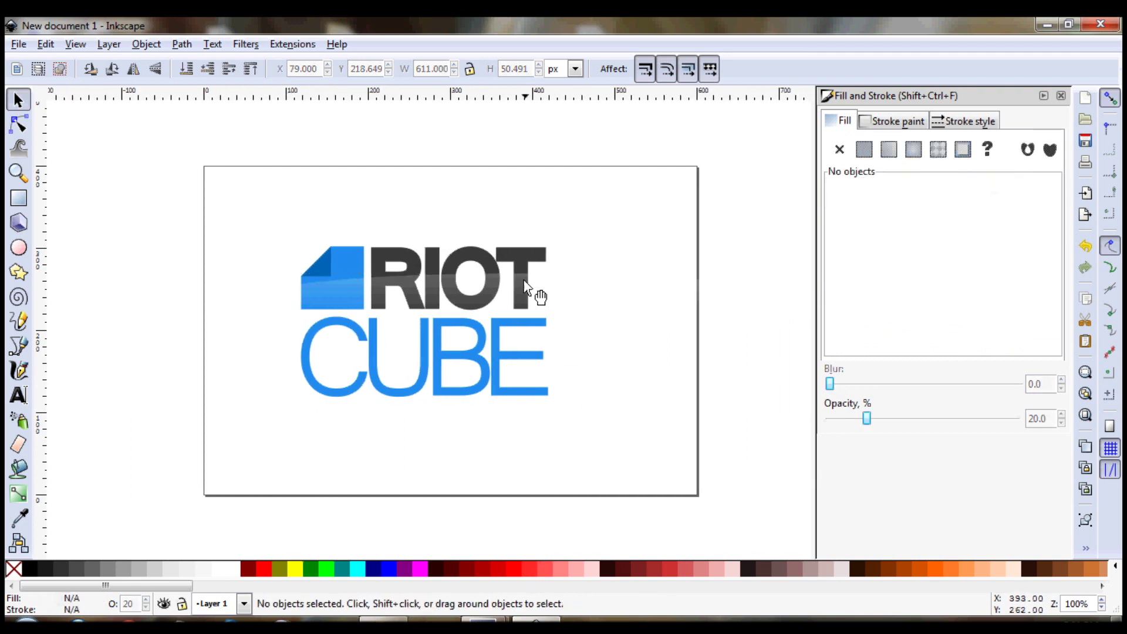
left_click(536, 297)
left_click_drag(779, 297, 593, 311)
left_click(788, 470)
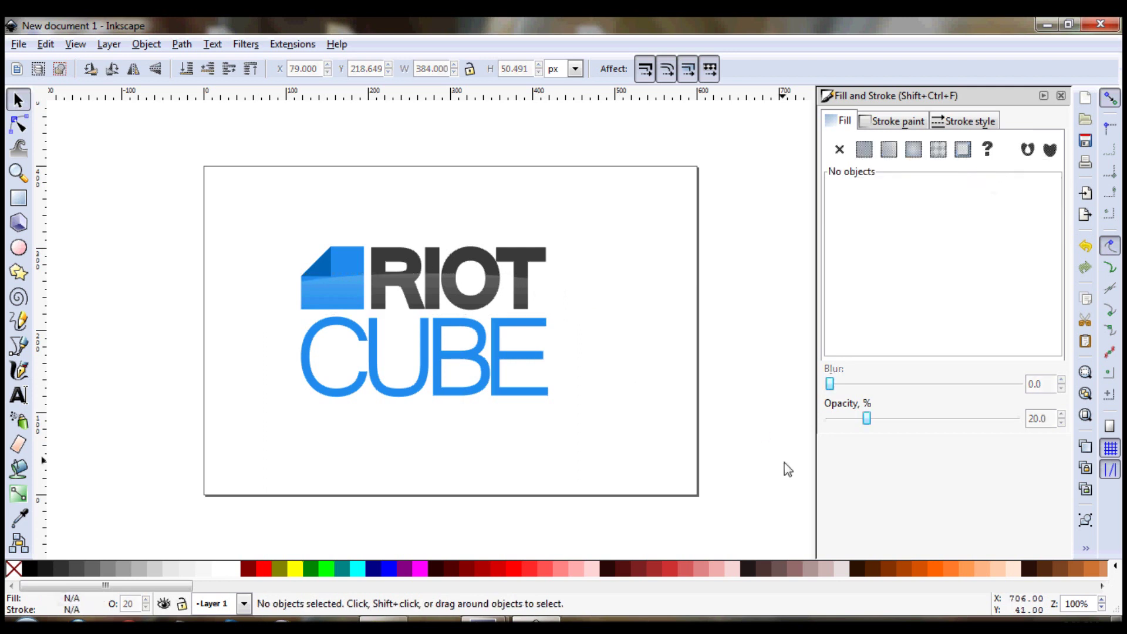
- Shift the whole stacked logo right toward the page centre
left_click_drag(234, 182, 641, 495)
left_click_drag(477, 373, 503, 374)
left_click(518, 476)
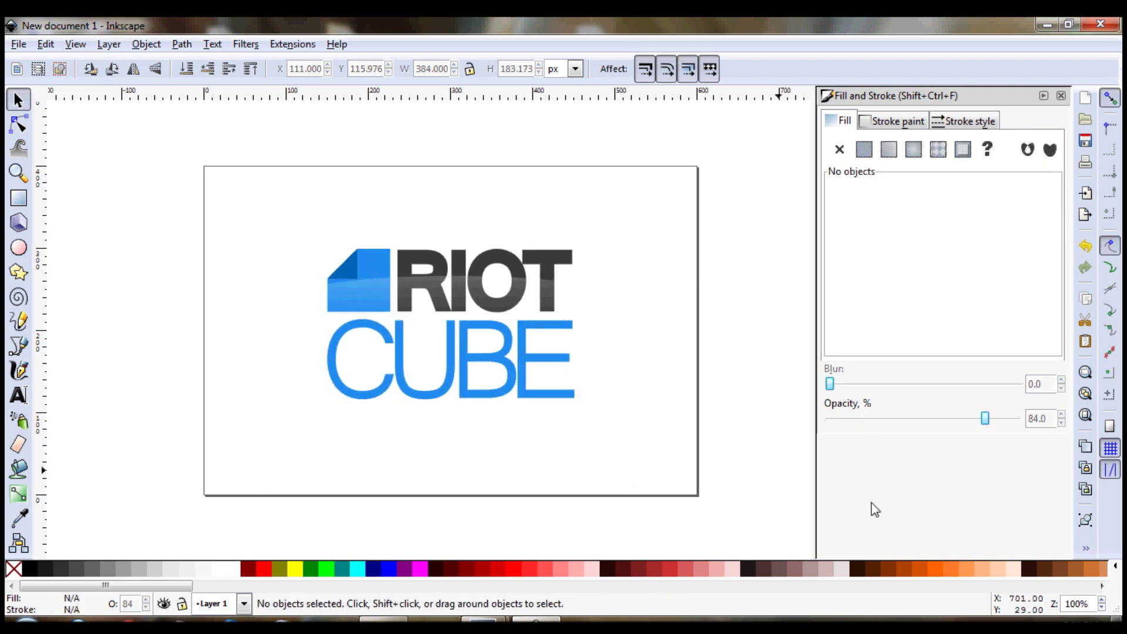